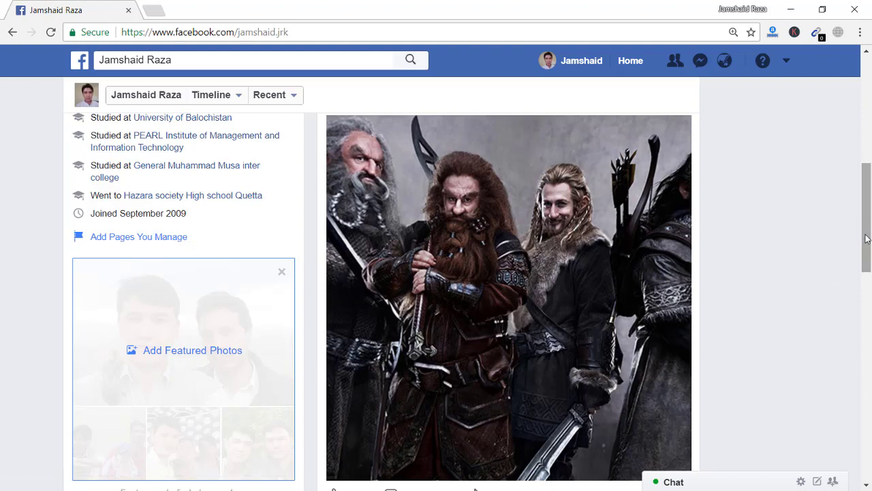
# Drag around the 360 Hobbit photo to see the name badge and dwarves, then switch to Photoshop.
pyautogui.scroll(-1, 867, 239)
pyautogui.scroll(1, 867, 242)
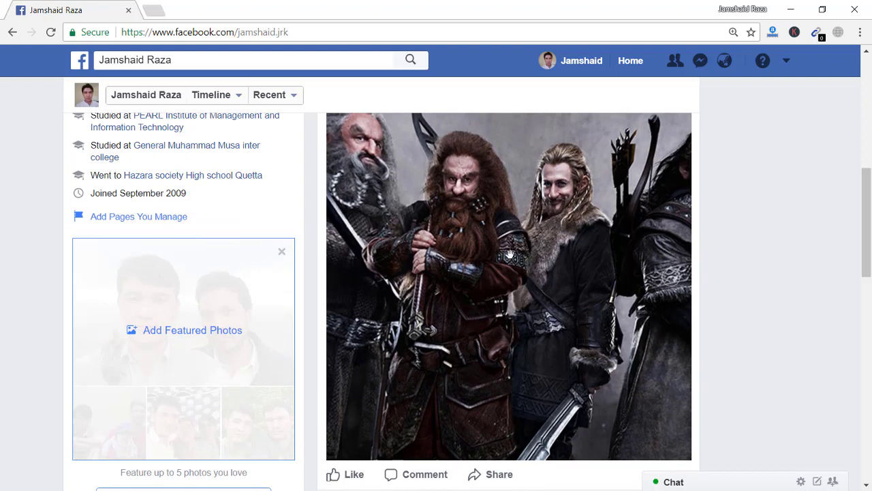
pyautogui.moveTo(484, 254); pyautogui.dragTo(409, 262)
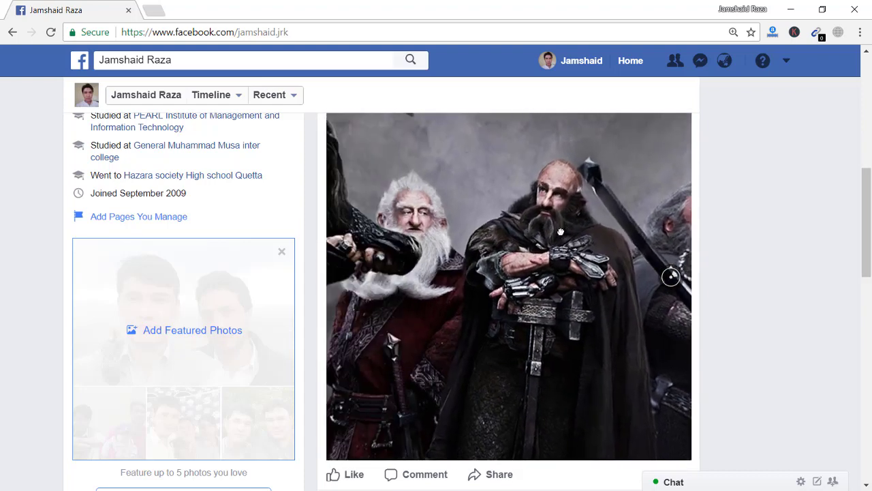
pyautogui.moveTo(496, 265); pyautogui.dragTo(615, 213)
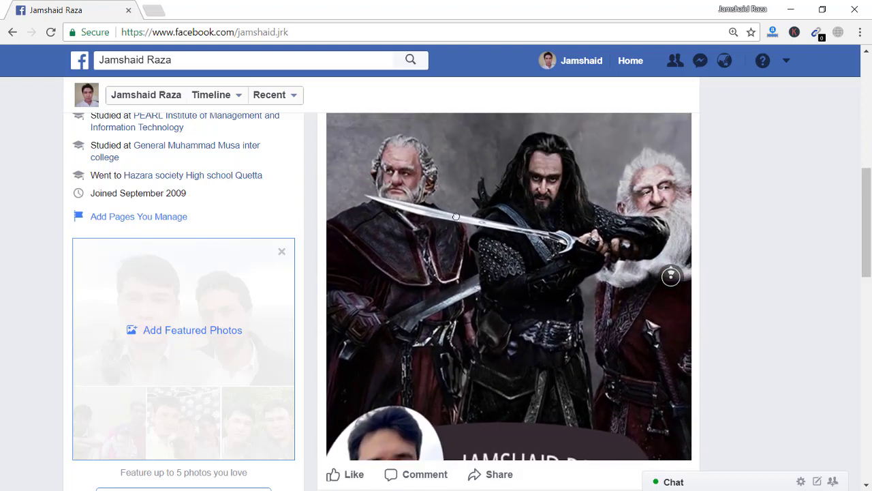
pyautogui.moveTo(421, 204); pyautogui.dragTo(569, 196)
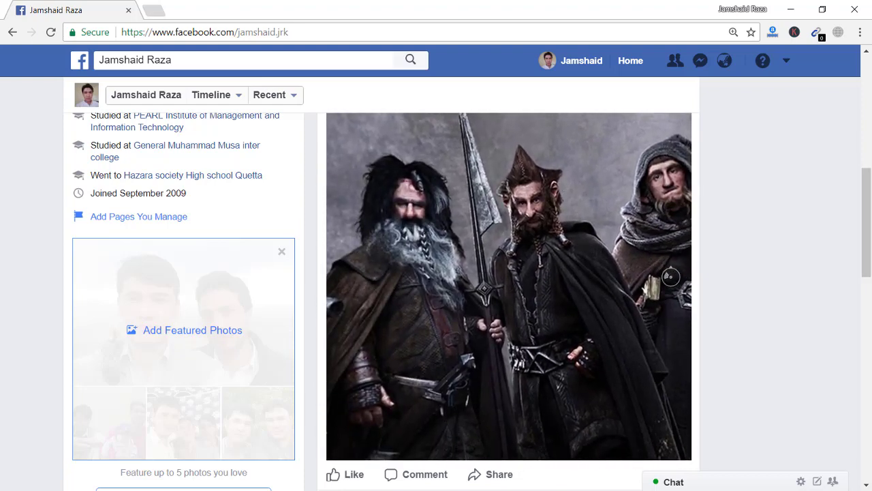
pyautogui.hotkey('alt', 'Tab')
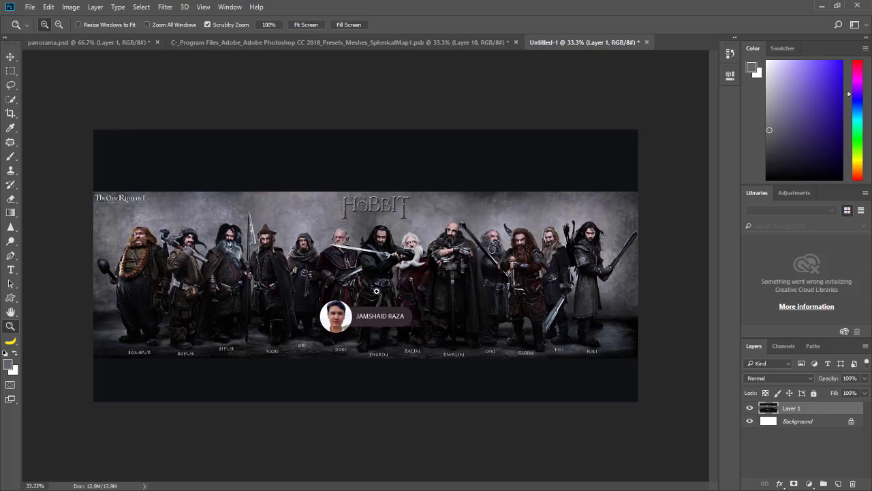
# Zoom in on the cover's name badge, zoom back out to the whole cover, then open File.
pyautogui.click(374, 325)
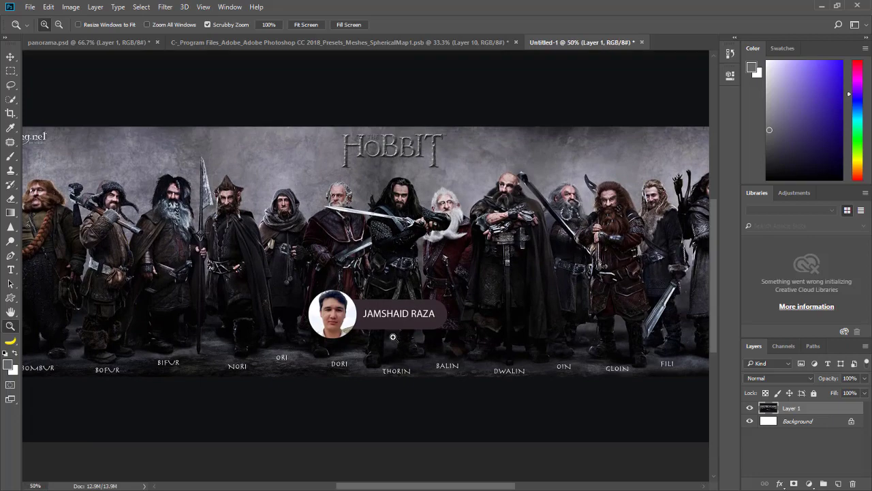
pyautogui.moveTo(394, 336); pyautogui.dragTo(353, 298)
pyautogui.click(337, 289)
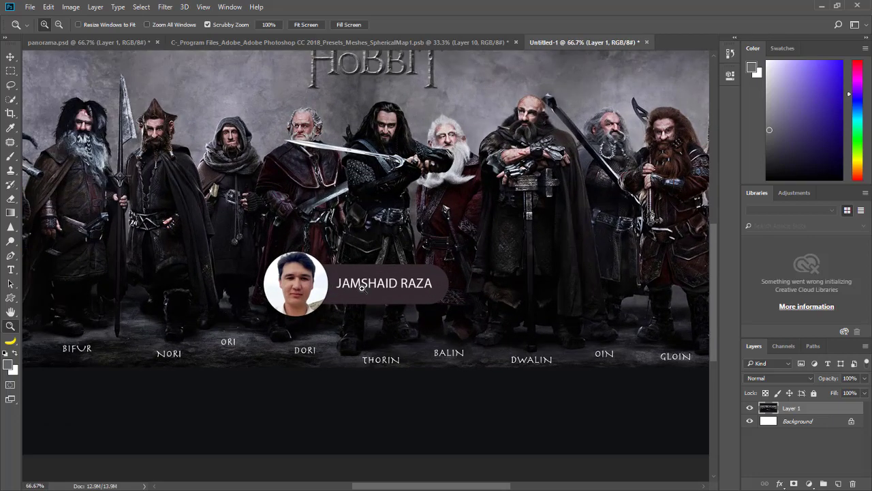
pyautogui.keyDown('alt'); pyautogui.click(343, 272); pyautogui.keyUp('alt')
pyautogui.keyDown('alt'); pyautogui.click(343, 272); pyautogui.keyUp('alt')
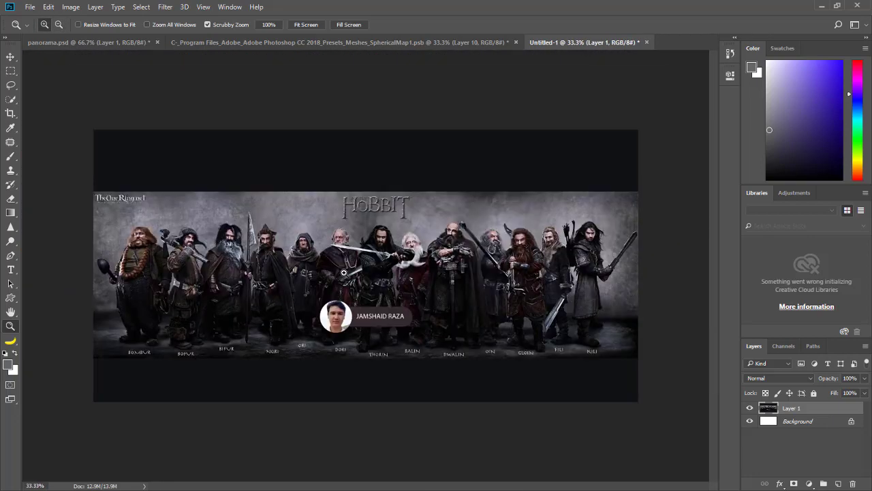
pyautogui.click(71, 7)
pyautogui.moveTo(26, 8)
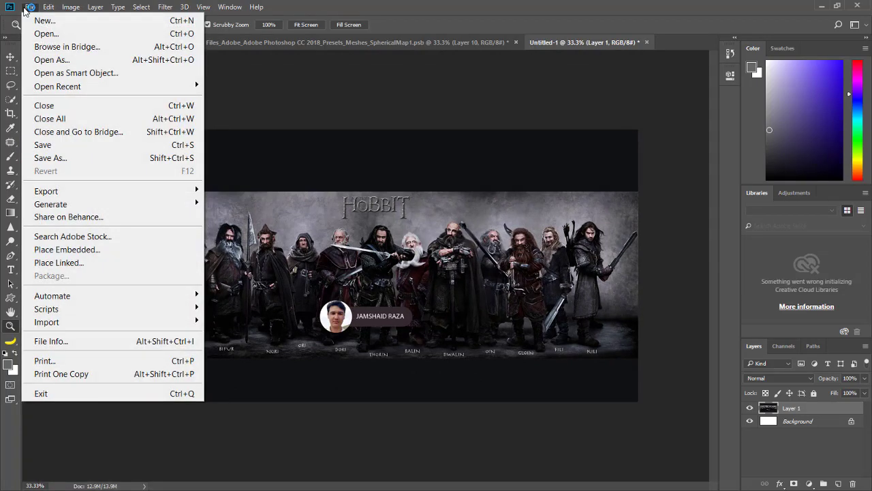
pyautogui.click(53, 23)
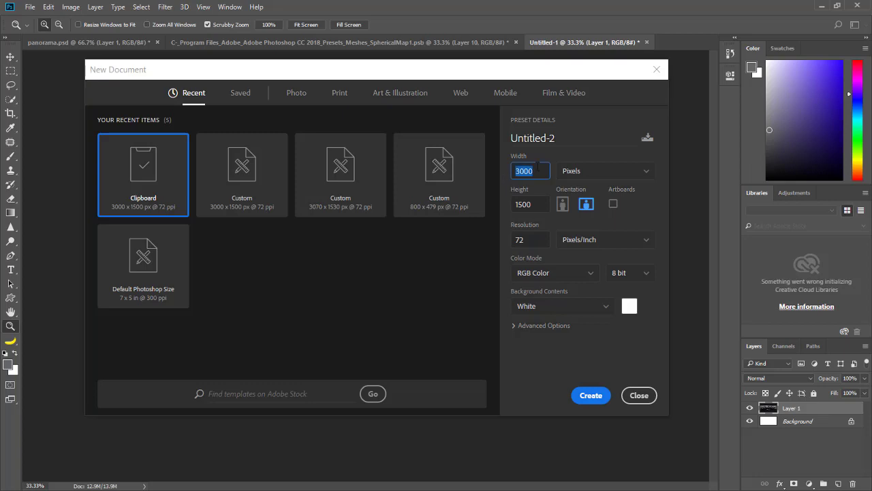
pyautogui.write('4000')
pyautogui.press('Tab')
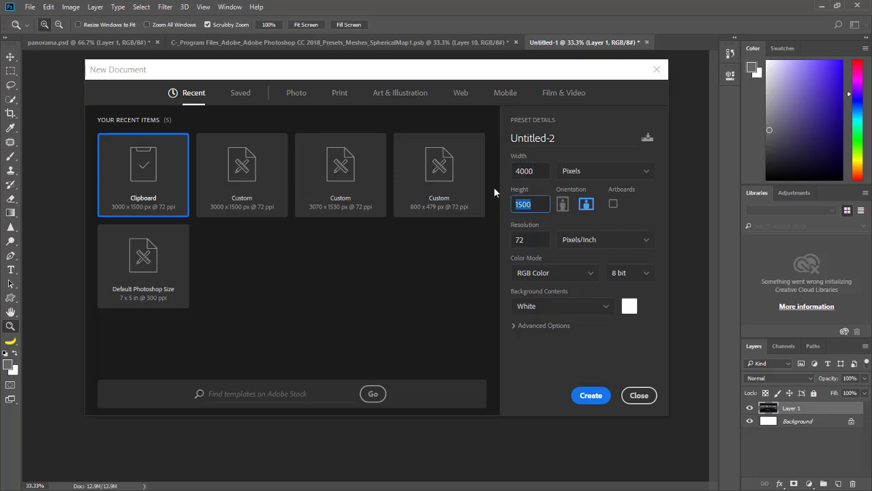
pyautogui.write('2000')
pyautogui.click(524, 174)
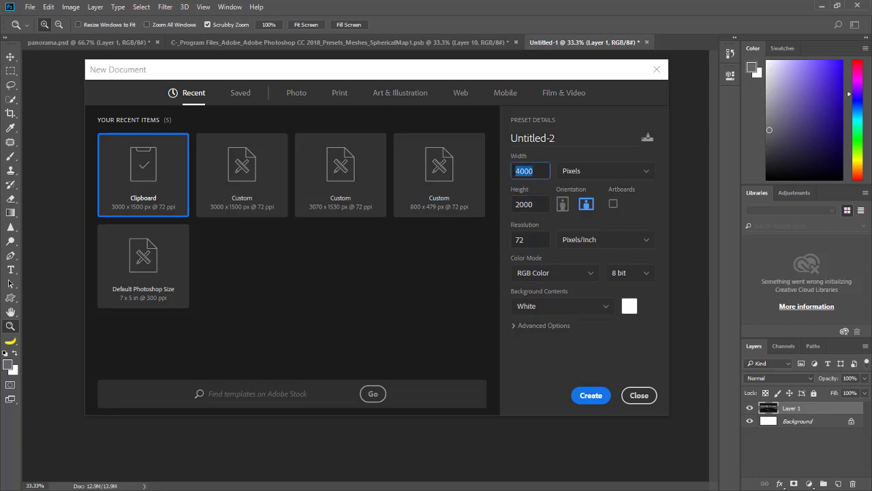
pyautogui.write('3000')
pyautogui.press('Tab')
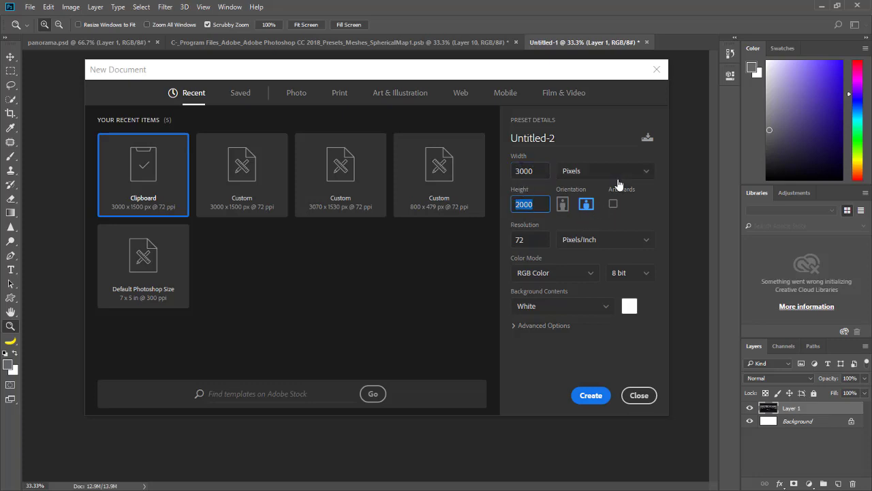
pyautogui.write('1500')
pyautogui.click(512, 172)
pyautogui.click(536, 204)
pyautogui.write('500')
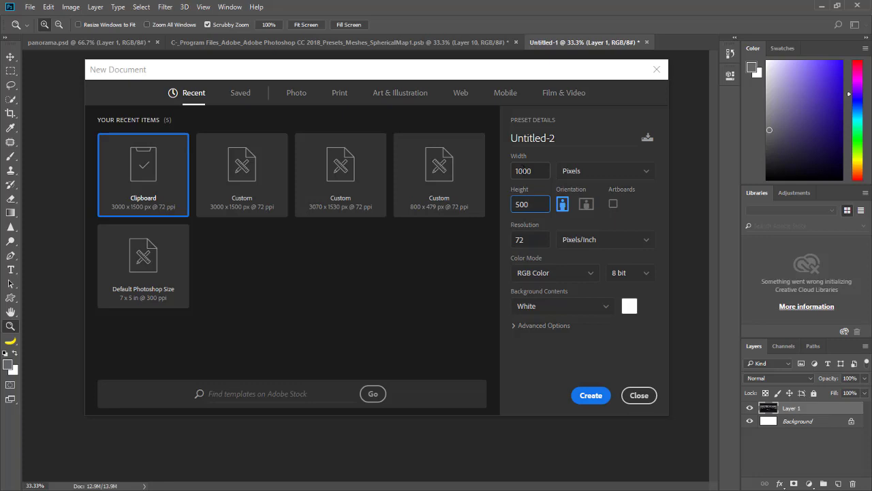
pyautogui.doubleClick(520, 171)
pyautogui.write('3000')
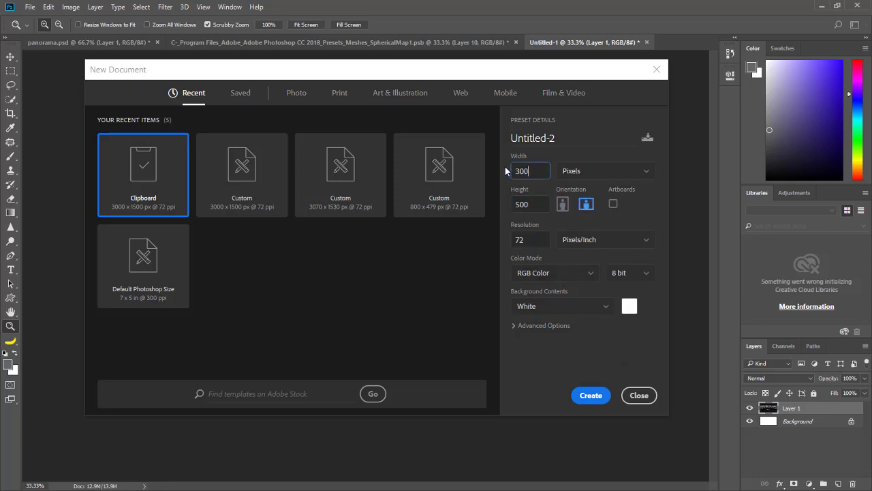
pyautogui.click(506, 204)
pyautogui.doubleClick(505, 205)
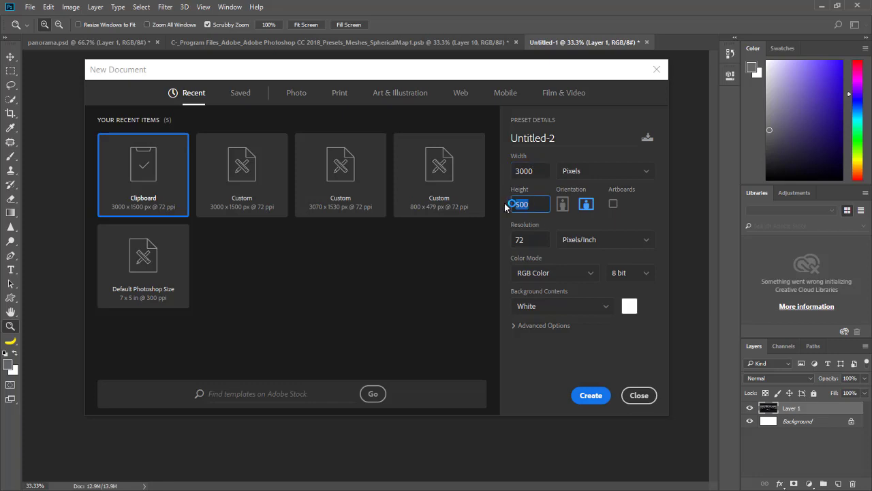
pyautogui.write('1500')
pyautogui.click(633, 396)
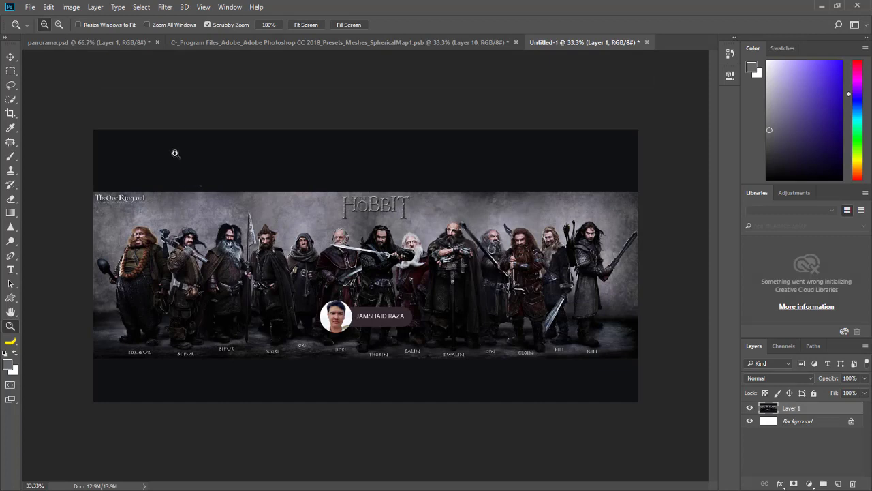
pyautogui.click(70, 7)
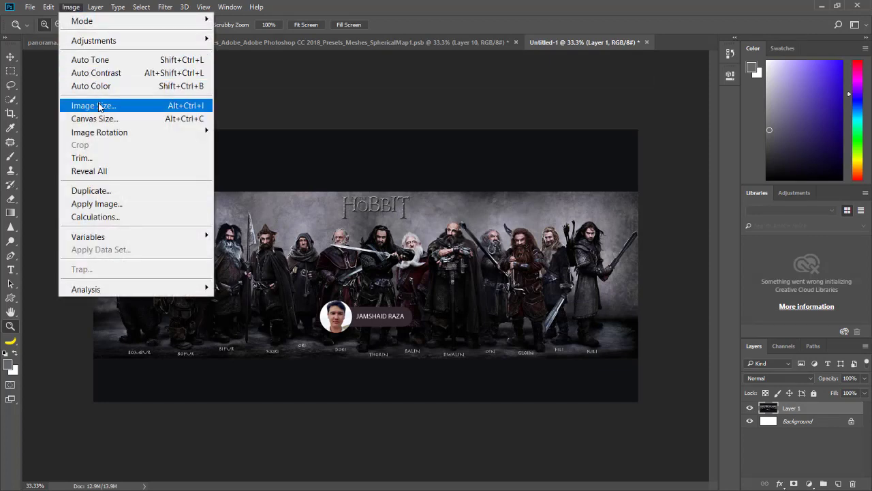
pyautogui.click(99, 106)
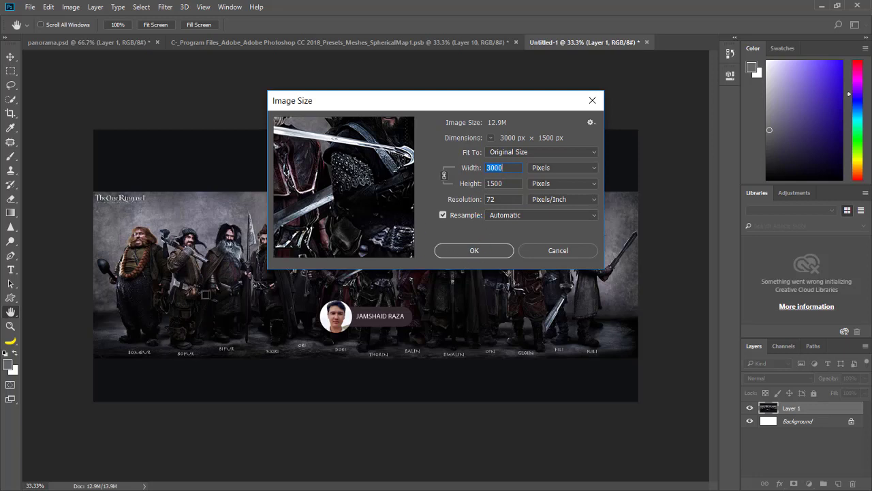
pyautogui.click(473, 251)
pyautogui.press('z')
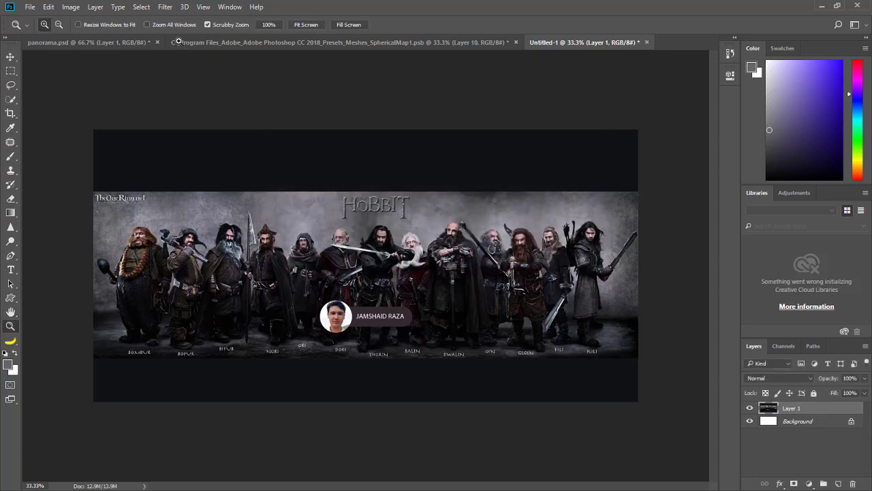
# Convert Layer 1 via 3D > Spherical Panorama > New Panorama Layer From Selected Layer(s).
pyautogui.click(166, 7)
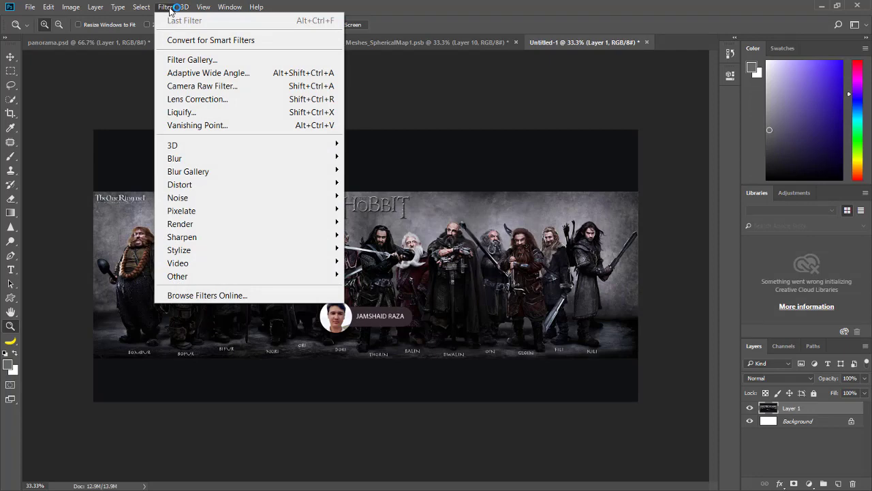
pyautogui.moveTo(184, 7)
pyautogui.moveTo(203, 62)
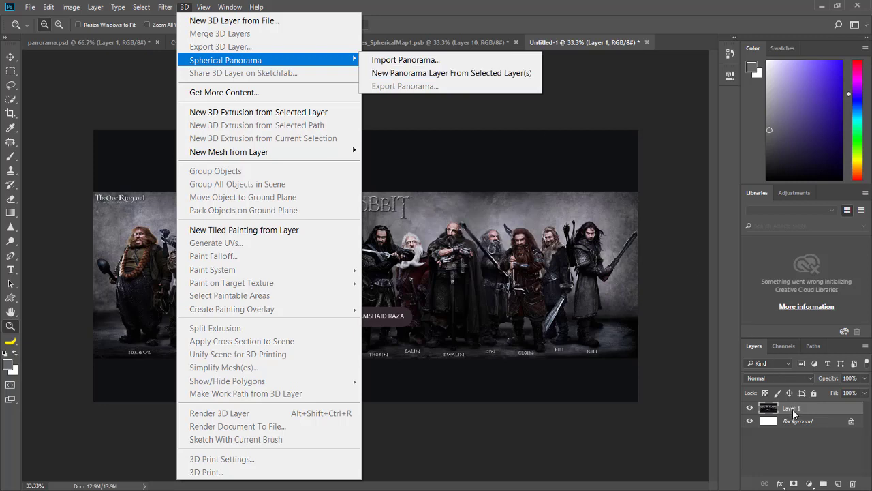
pyautogui.click(480, 72)
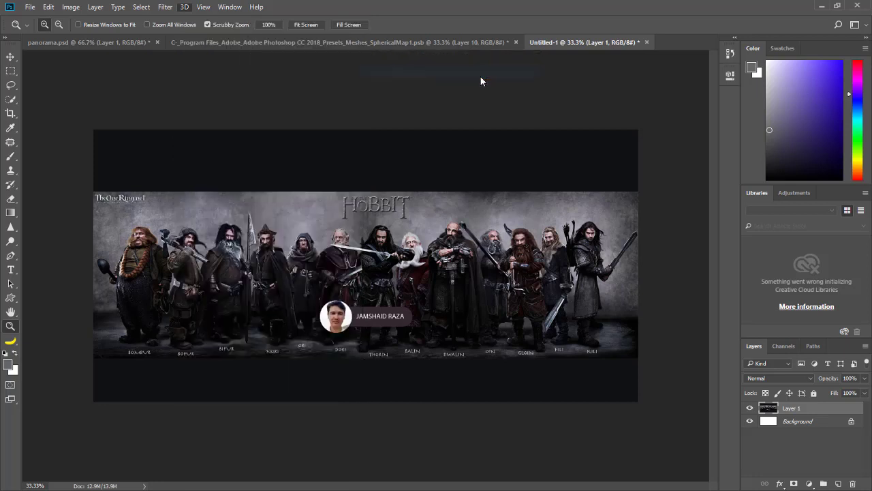
pyautogui.click(431, 192)
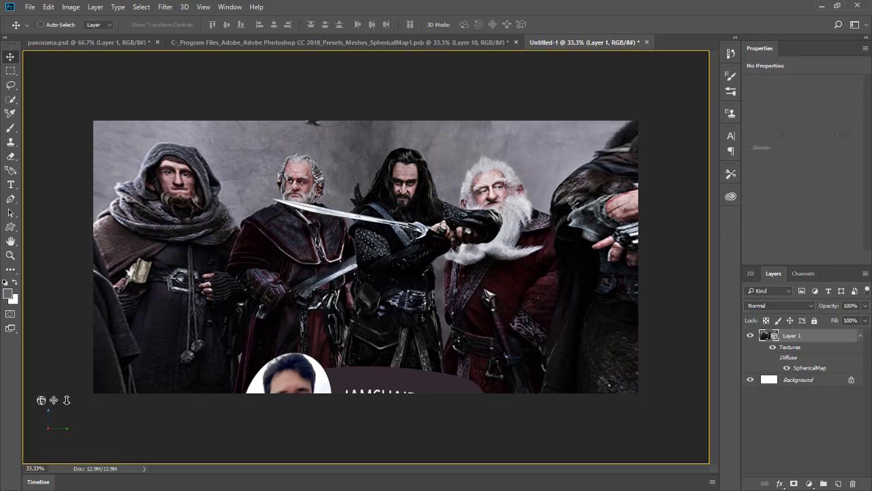
# Orbit inside the spherical panorama to look around at the other dwarves.
pyautogui.moveTo(388, 210); pyautogui.dragTo(415, 211)
pyautogui.click(446, 215)
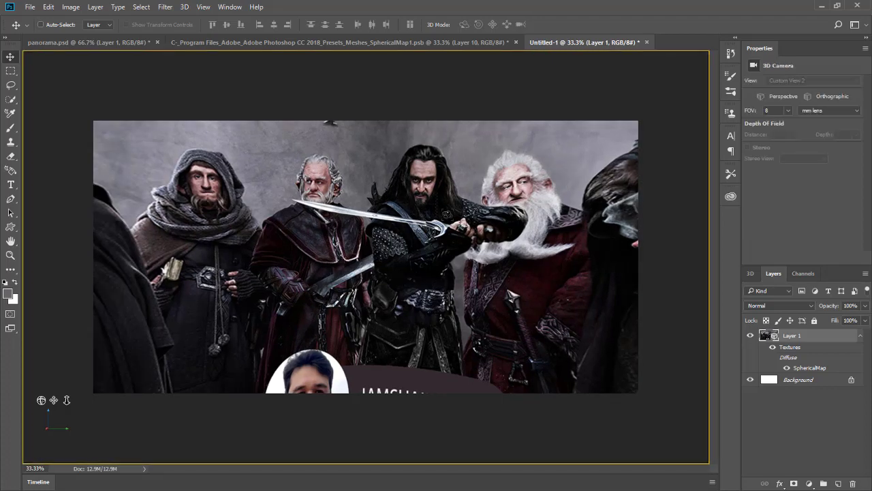
pyautogui.moveTo(368, 215); pyautogui.dragTo(500, 205)
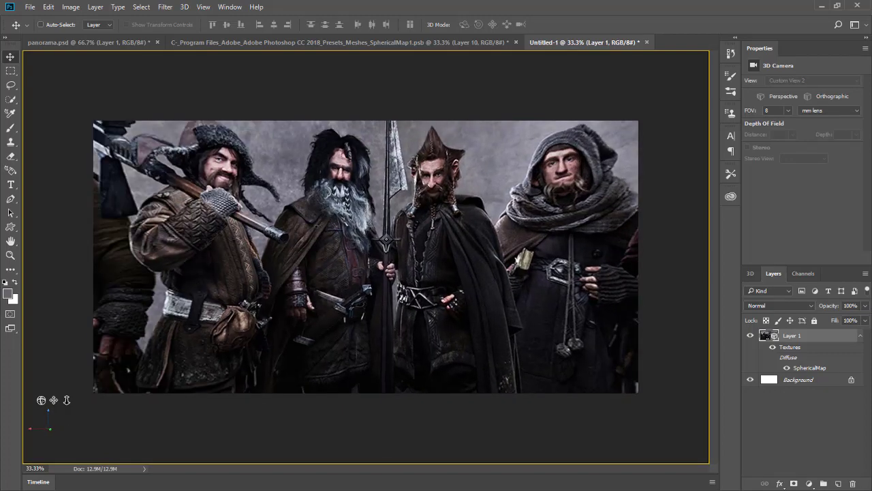
pyautogui.moveTo(258, 227); pyautogui.dragTo(338, 386)
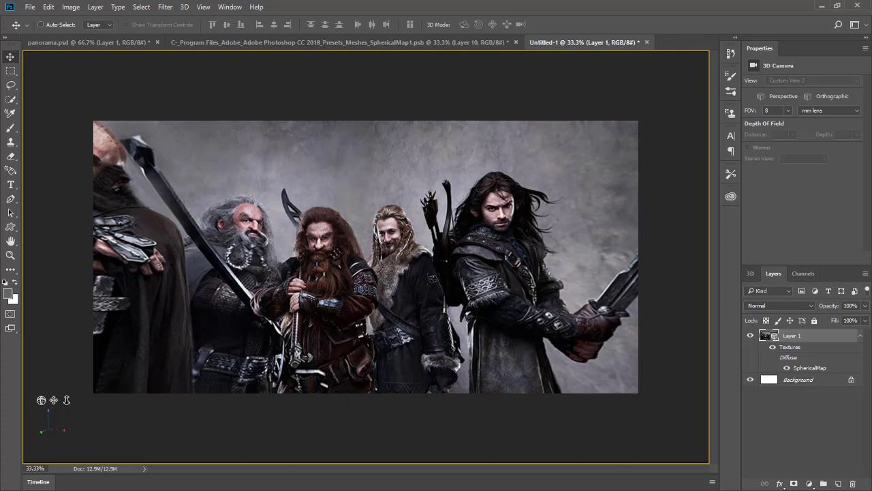
pyautogui.moveTo(433, 278)
pyautogui.mouseDown()
pyautogui.moveTo(430, 269)
pyautogui.moveTo(432, 294)
pyautogui.mouseUp()
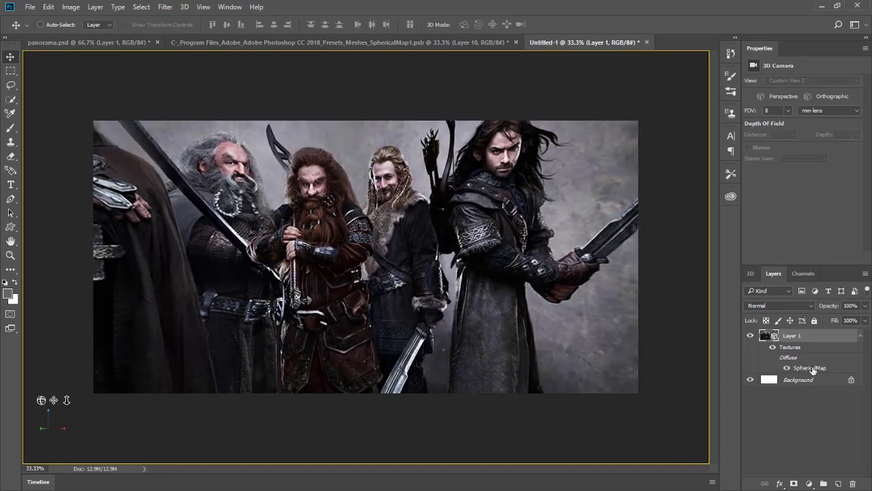
# Open the SphericalMap texture for editing and zoom in on the name badge.
pyautogui.doubleClick(812, 368)
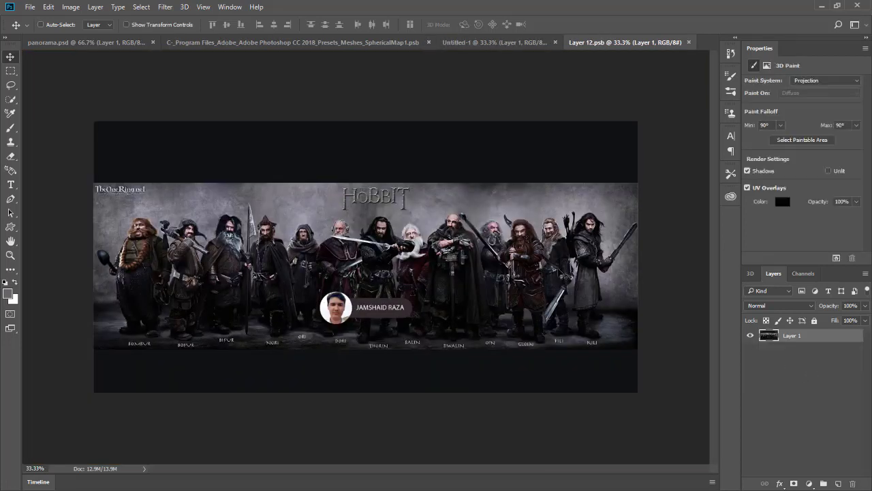
pyautogui.press('z')
pyautogui.click(378, 267)
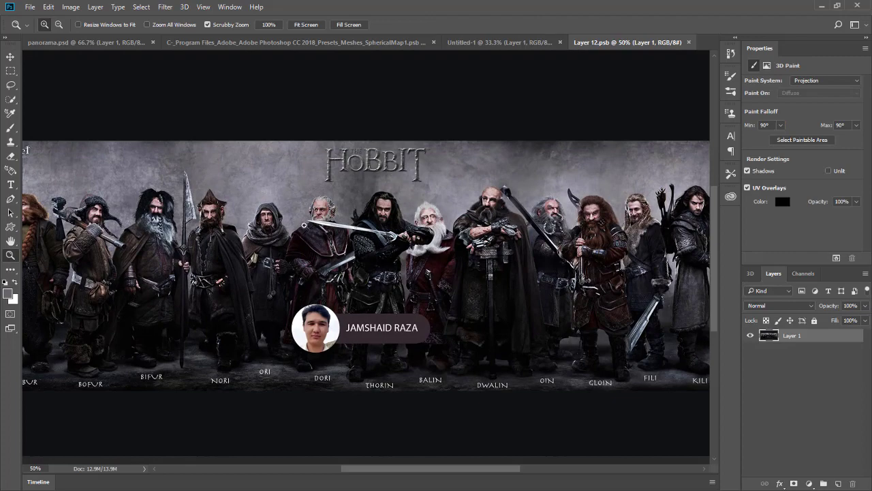
pyautogui.click(388, 339)
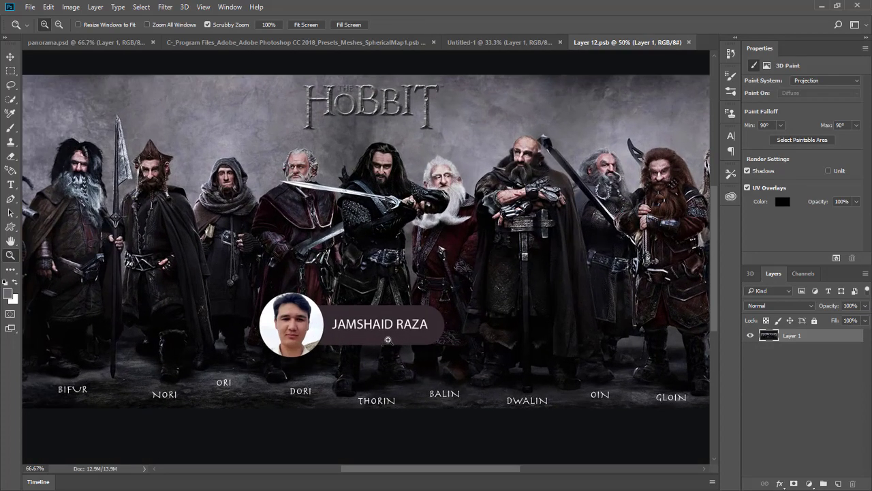
# Add a white 'Photsohp Tutorial' text line below the name badge.
pyautogui.click(11, 186)
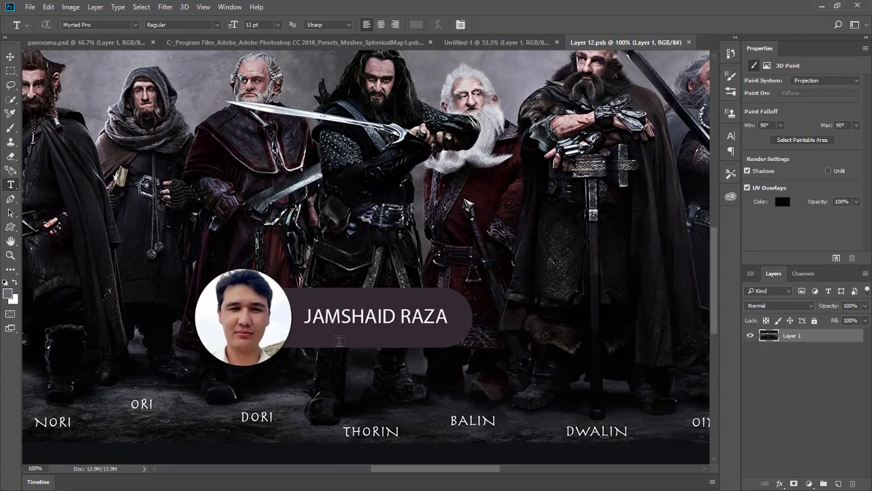
pyautogui.click(325, 338)
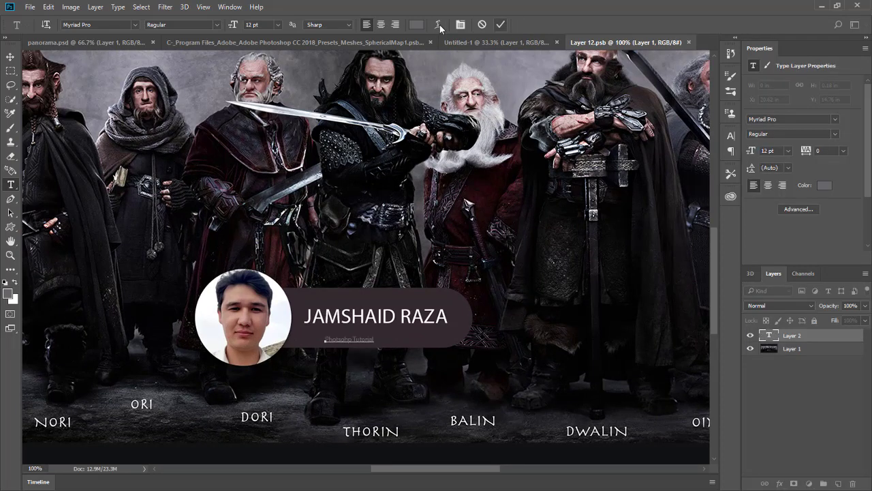
pyautogui.click(411, 25)
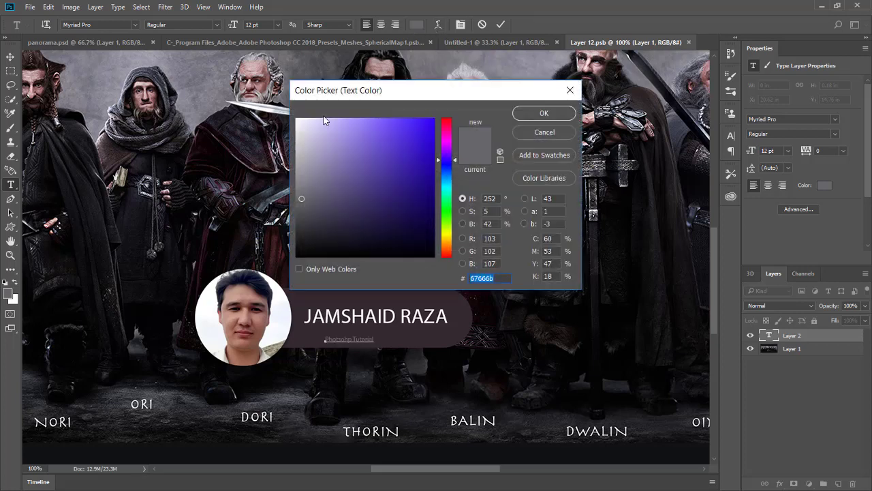
pyautogui.click(296, 118)
pyautogui.click(530, 113)
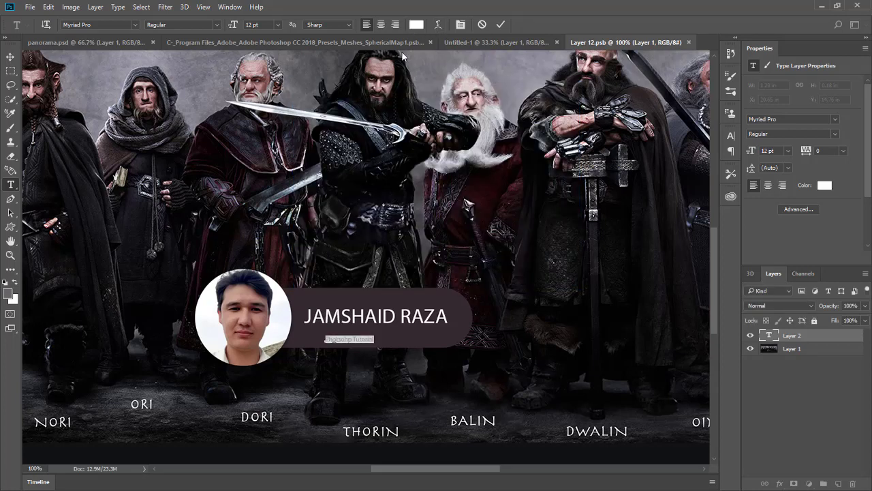
pyautogui.click(501, 26)
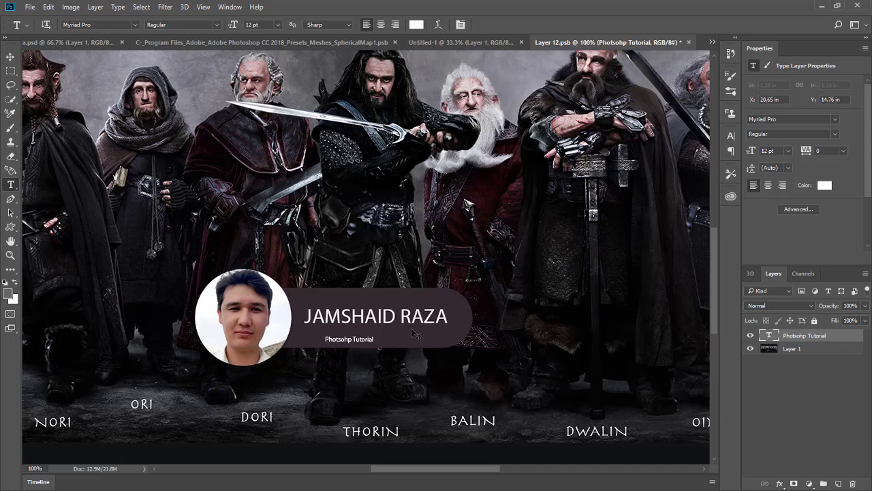
# Enlarge the text, move it right under the name, and save the texture.
pyautogui.hotkey('ctrl', 't')
pyautogui.moveTo(374, 343); pyautogui.dragTo(398, 348)
pyautogui.press('Return')
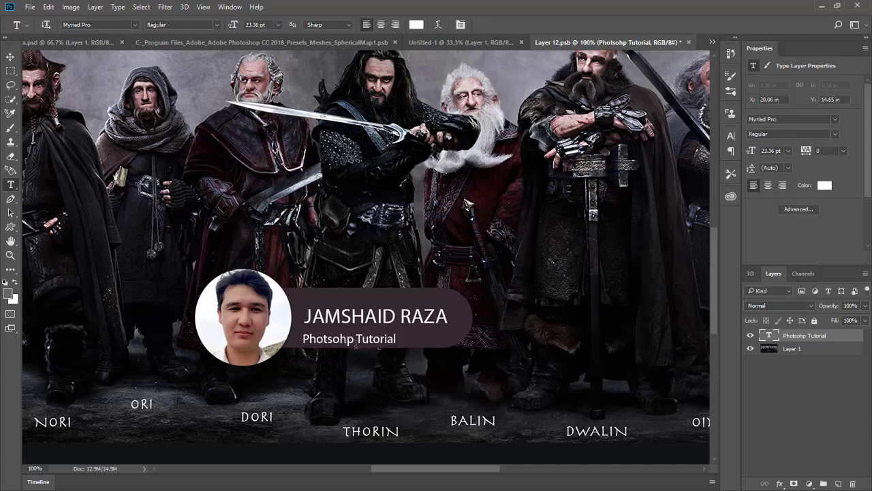
pyautogui.press('v')
pyautogui.moveTo(355, 346); pyautogui.dragTo(441, 338)
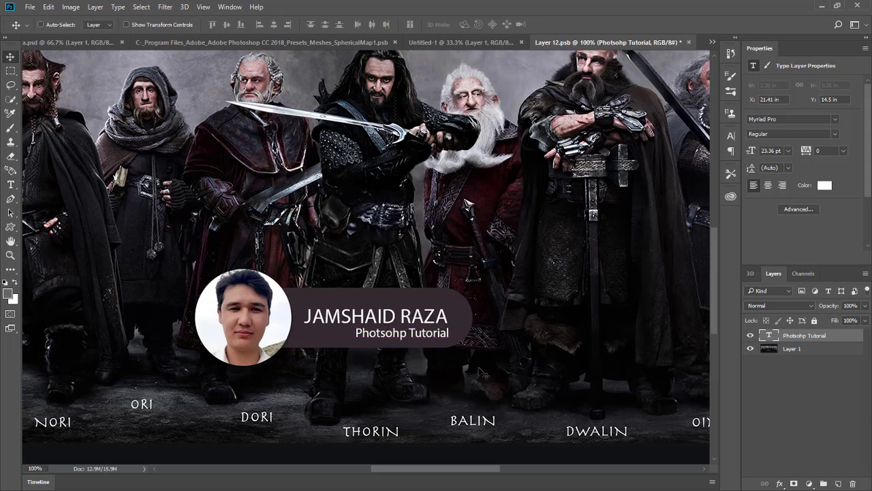
pyautogui.press('Left')
pyautogui.press('Left')
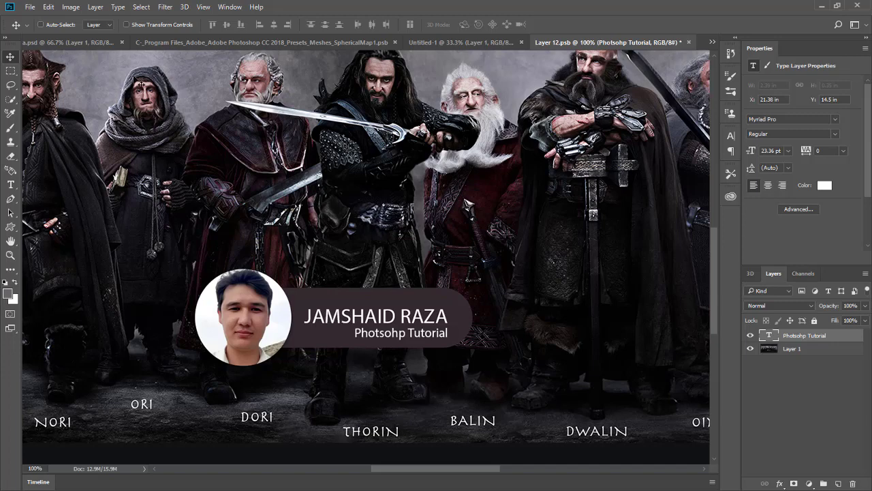
pyautogui.click(30, 7)
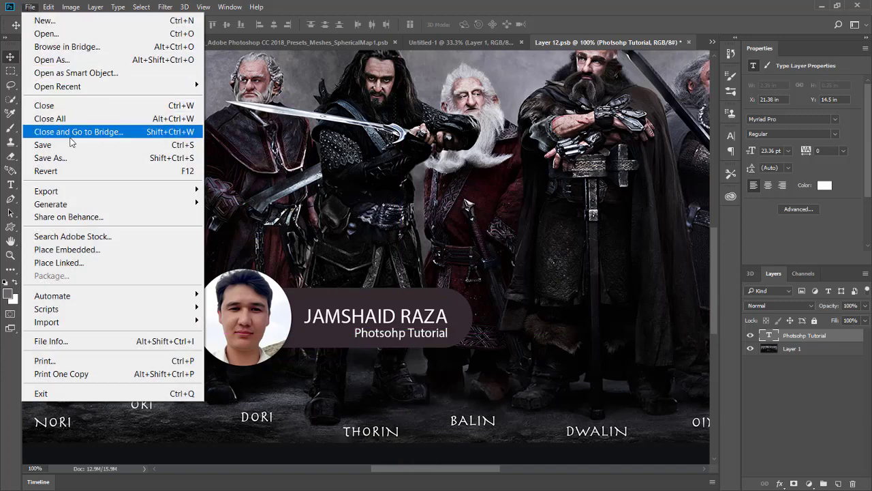
pyautogui.click(71, 145)
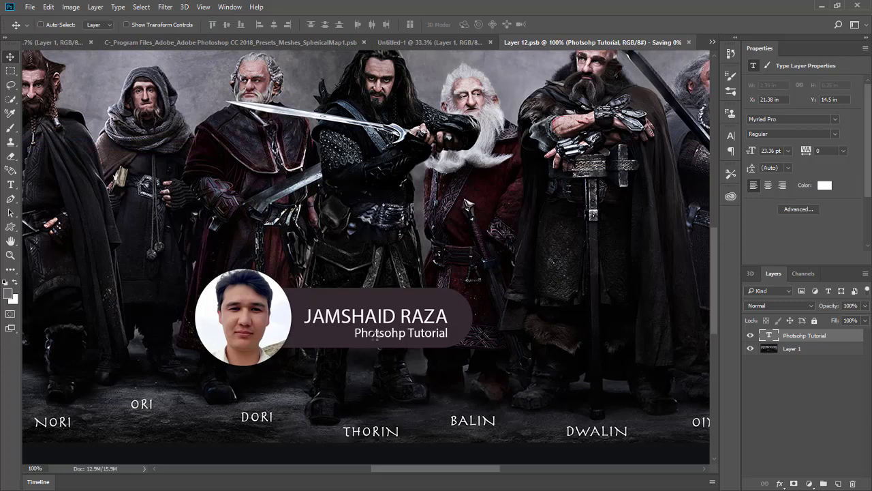
# Return to Untitled-1 and orbit the panorama until the updated name badge is visible.
pyautogui.click(426, 42)
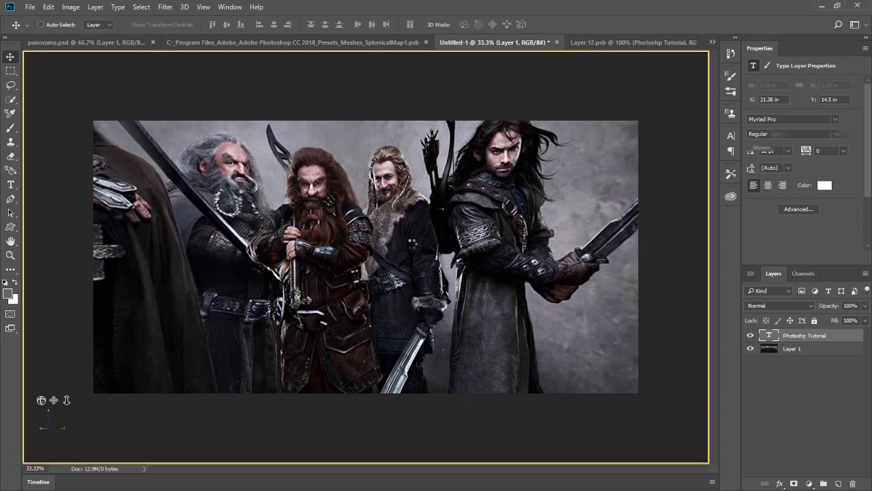
pyautogui.moveTo(410, 243); pyautogui.dragTo(236, 288)
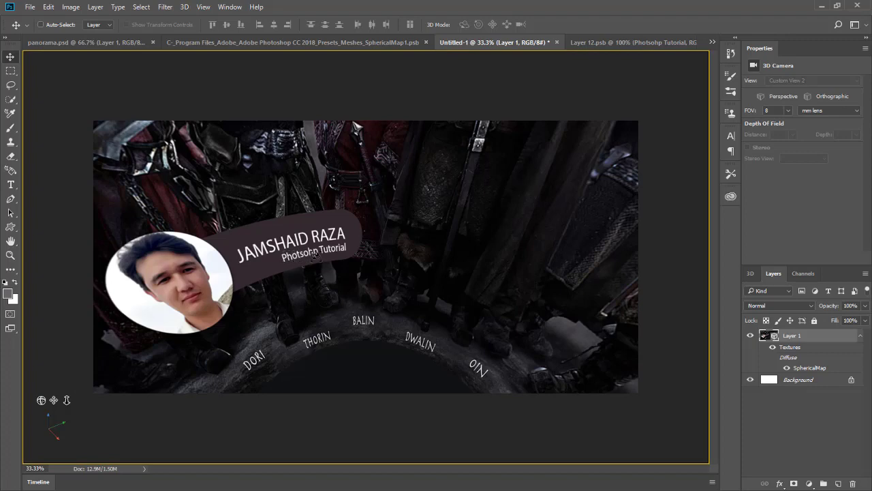
pyautogui.moveTo(276, 205); pyautogui.dragTo(280, 146)
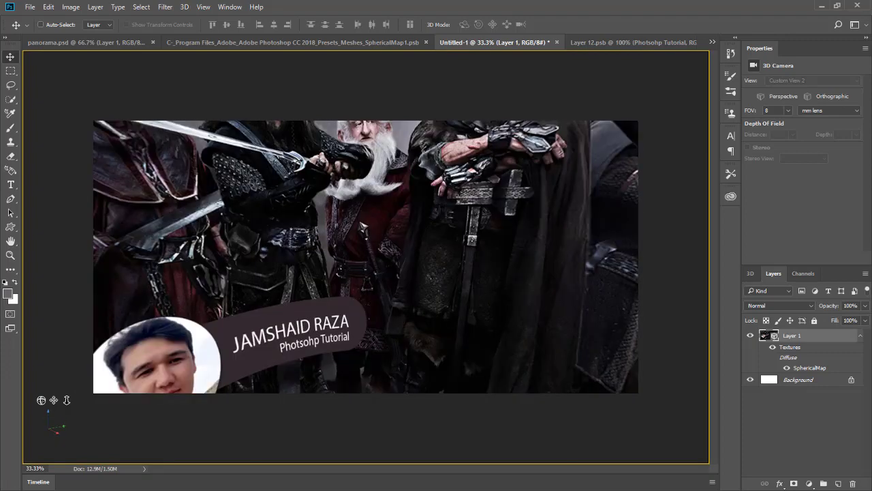
pyautogui.click(584, 46)
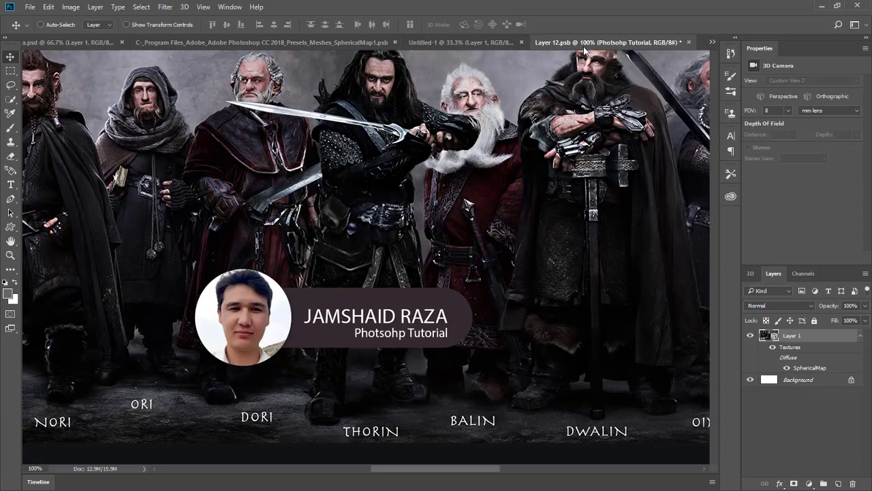
pyautogui.press('z')
pyautogui.keyDown('alt'); pyautogui.click(411, 214); pyautogui.keyUp('alt')
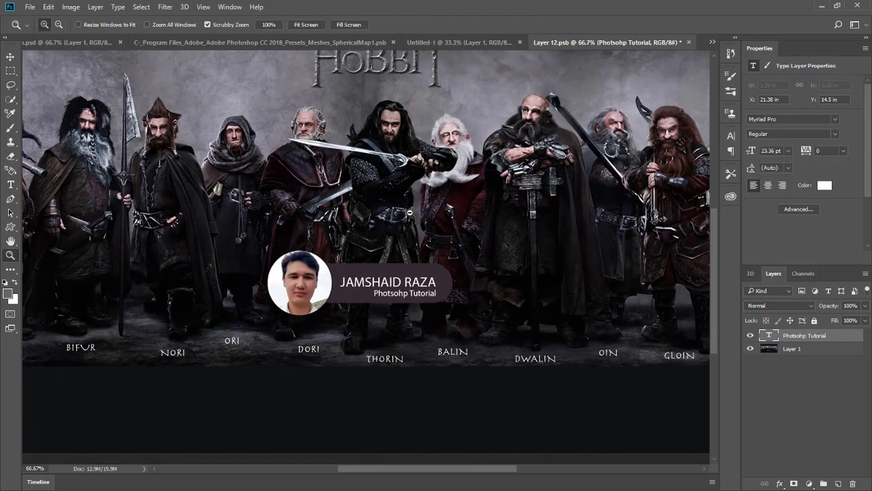
pyautogui.keyDown('alt'); pyautogui.click(411, 214); pyautogui.keyUp('alt')
pyautogui.keyDown('alt'); pyautogui.click(411, 214); pyautogui.keyUp('alt')
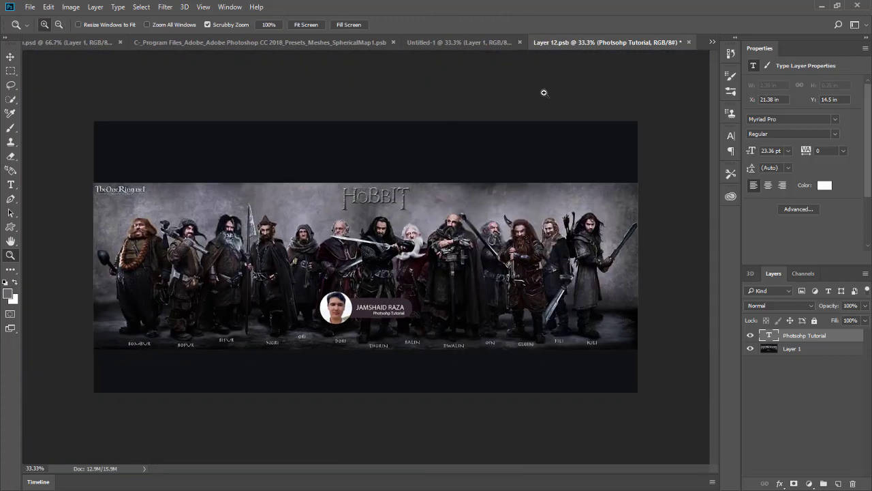
pyautogui.click(447, 45)
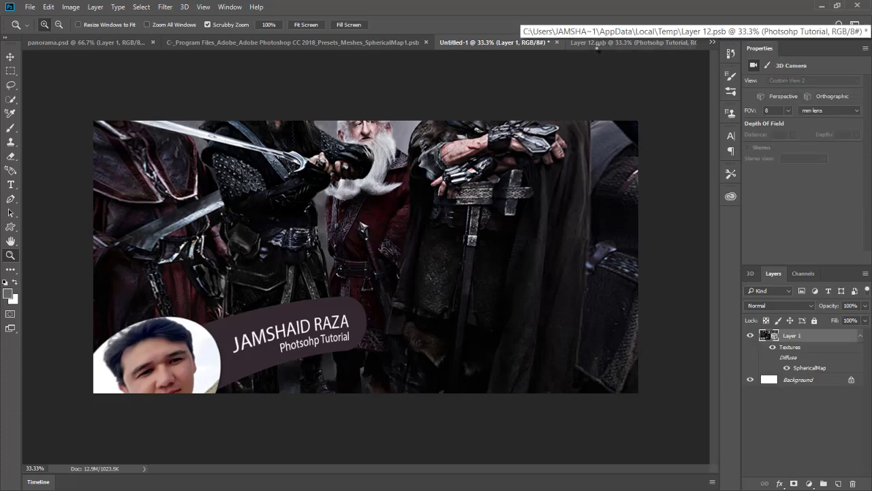
pyautogui.click(30, 7)
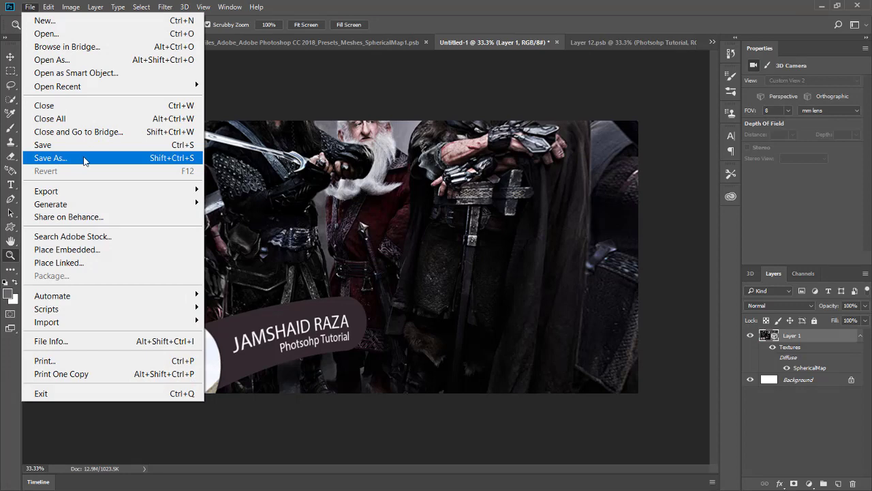
pyautogui.click(82, 158)
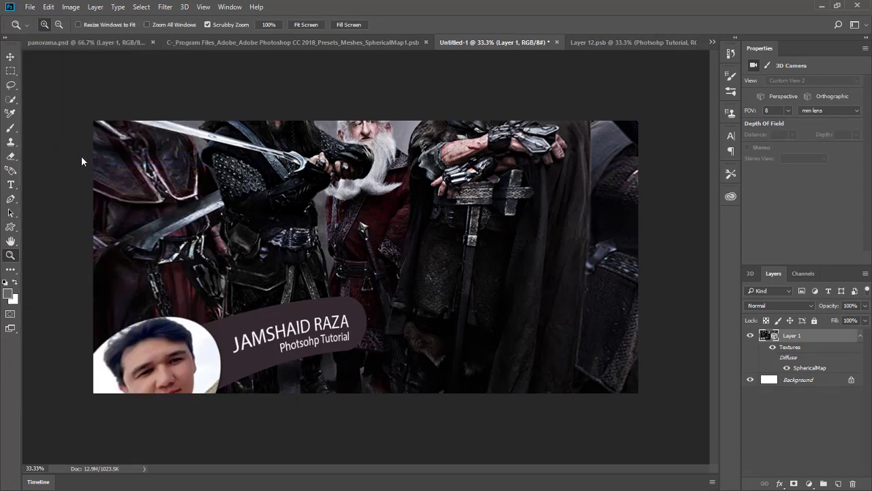
pyautogui.click(188, 275)
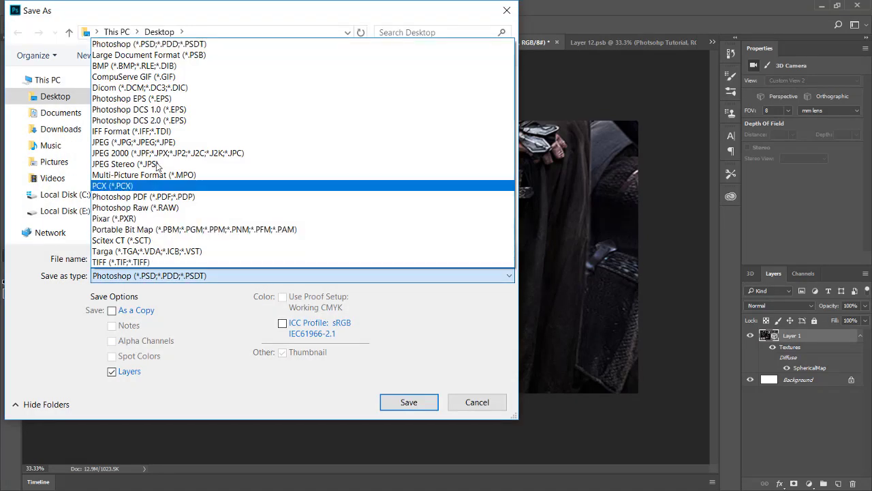
pyautogui.click(476, 402)
pyautogui.click(476, 402)
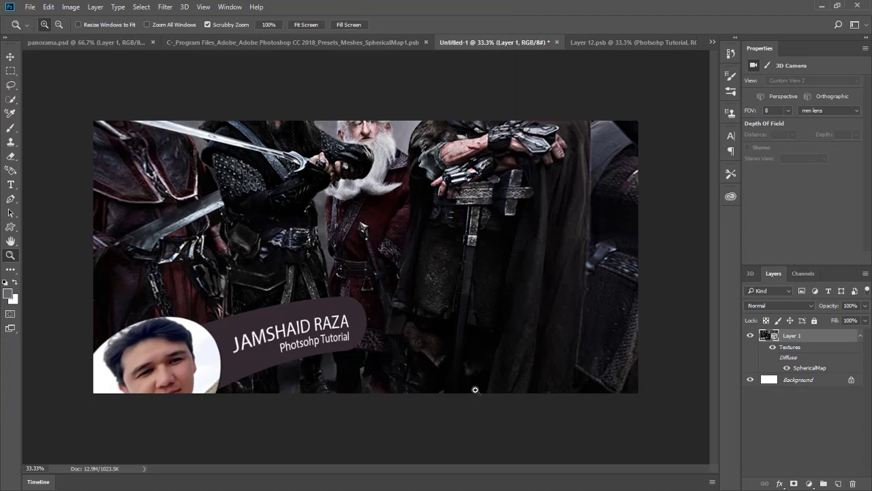
# Start Export Panorama from 3D > Spherical Panorama.
pyautogui.click(34, 7)
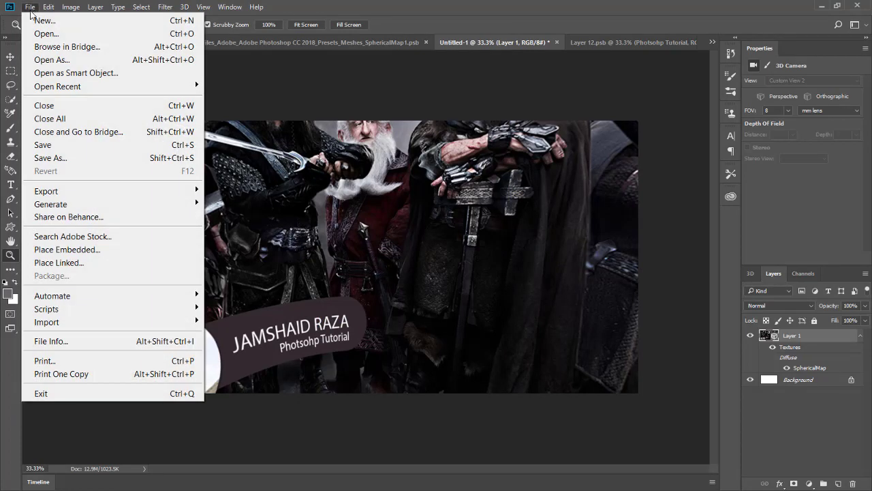
pyautogui.click(38, 142)
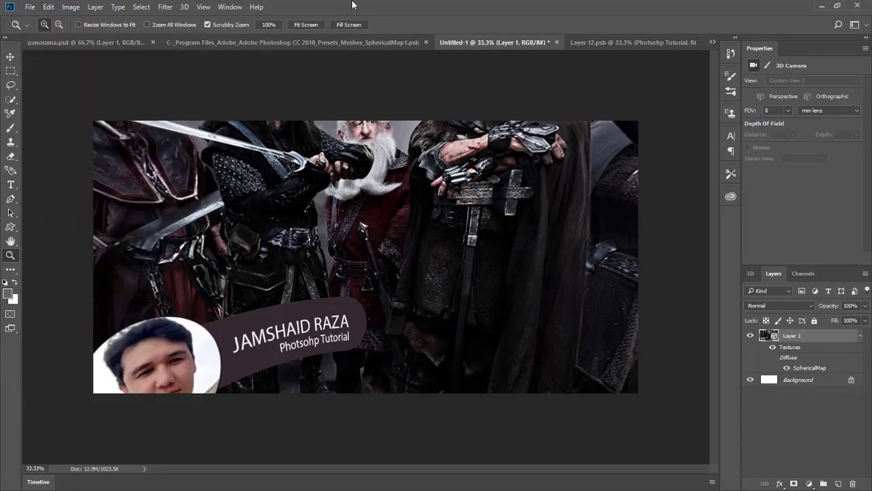
pyautogui.click(184, 7)
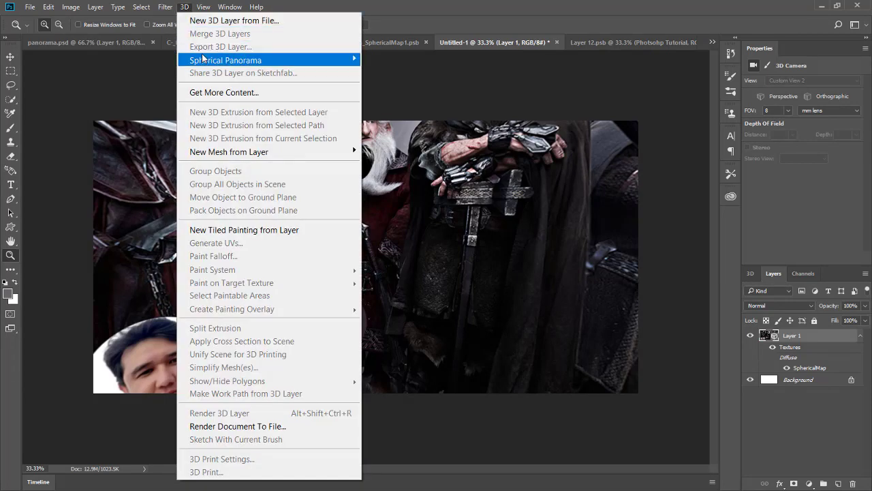
pyautogui.moveTo(203, 63)
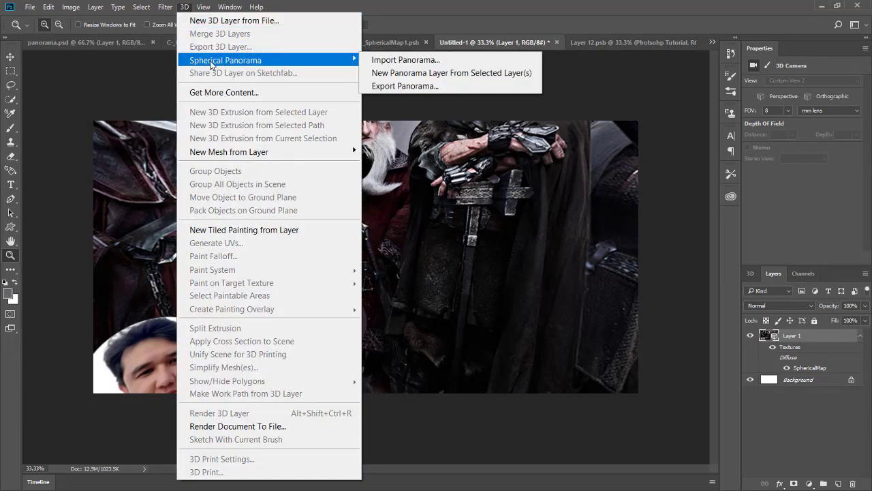
pyautogui.click(394, 87)
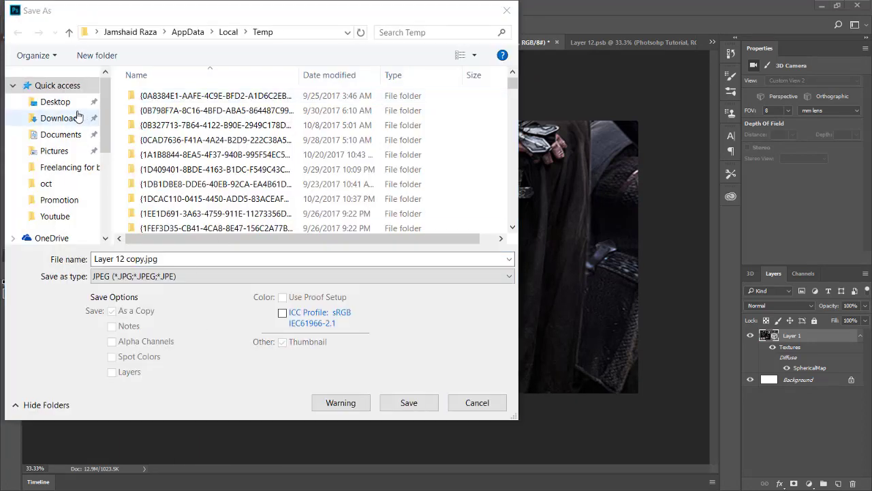
# Save the exported panorama as the JPEG 'face panorama' on the Desktop.
pyautogui.click(56, 102)
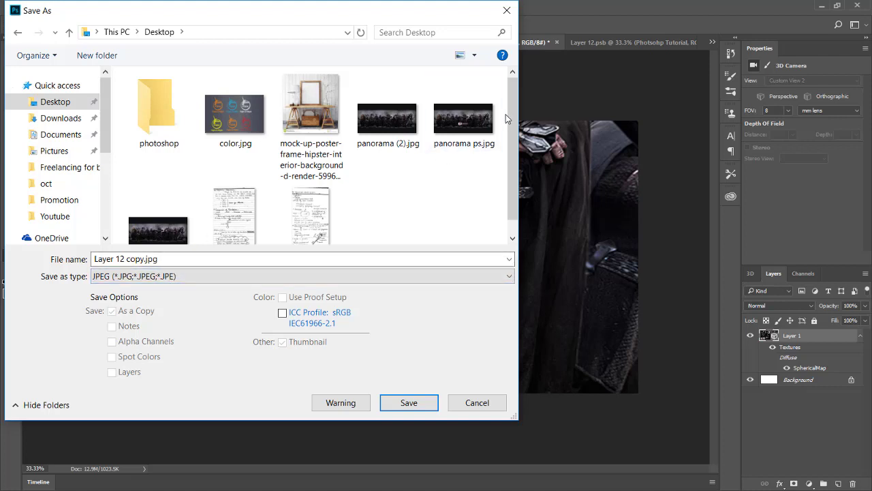
pyautogui.scroll(-1, 506, 118)
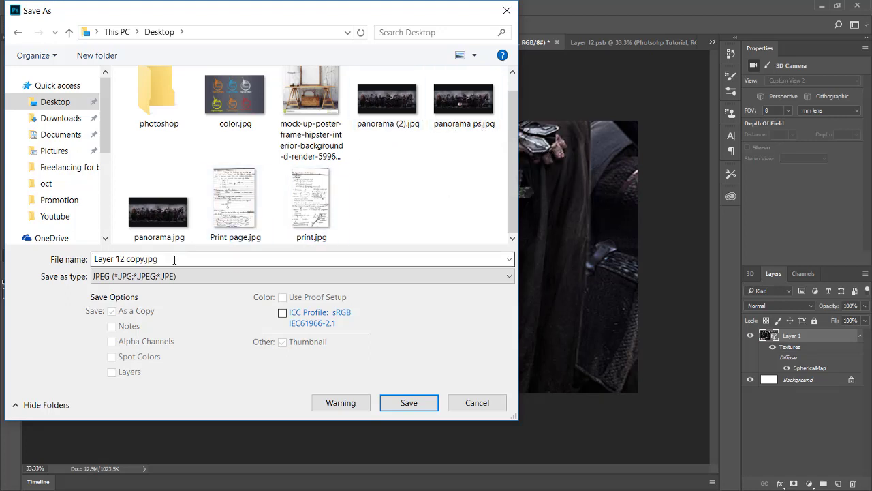
pyautogui.click(208, 260)
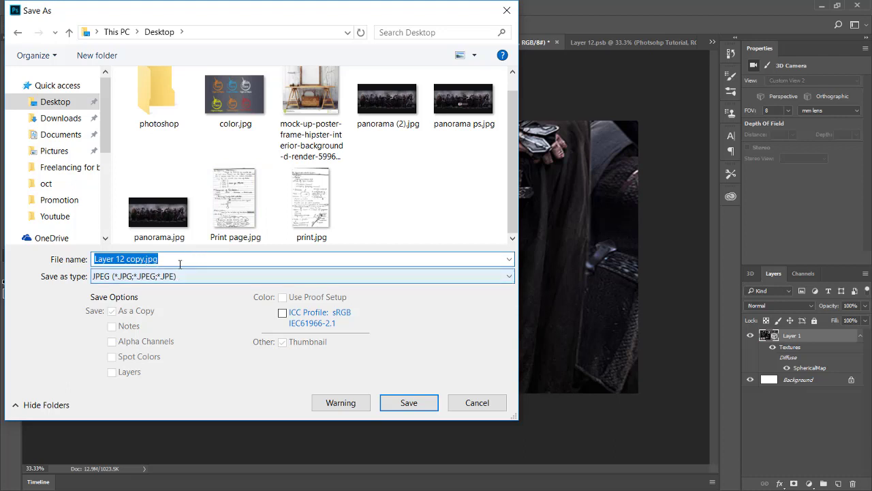
pyautogui.write('face panorama')
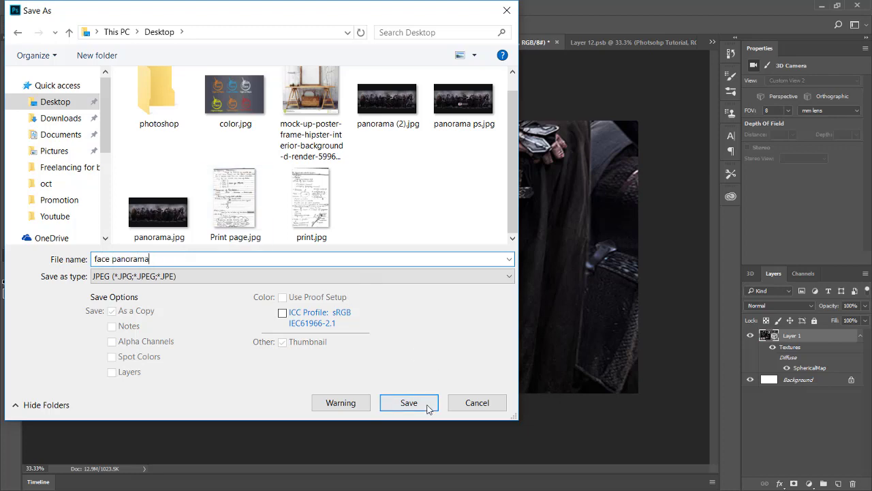
pyautogui.click(419, 404)
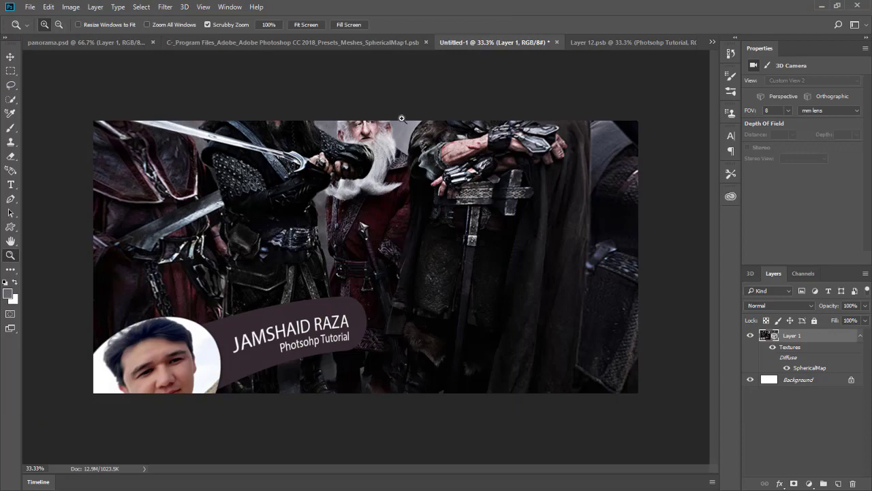
# Minimize Photoshop and start a new photo post from the top of the Facebook profile.
pyautogui.click(819, 8)
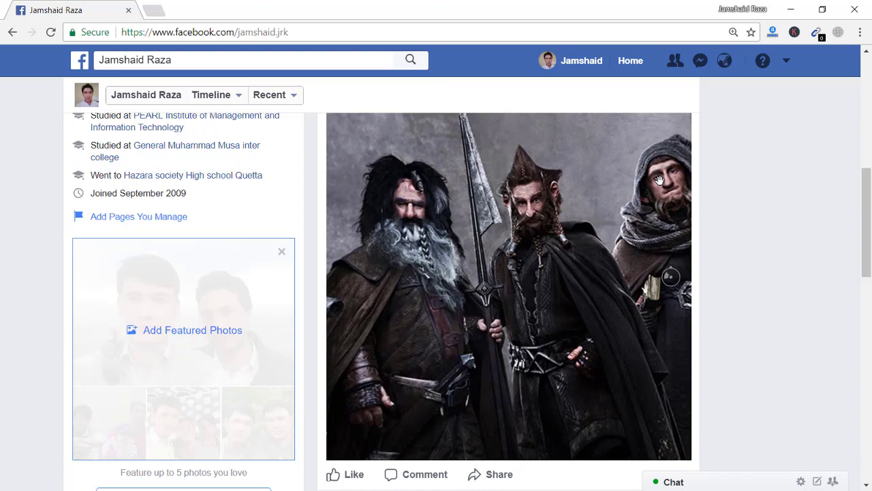
pyautogui.moveTo(866, 203); pyautogui.dragTo(866, 55)
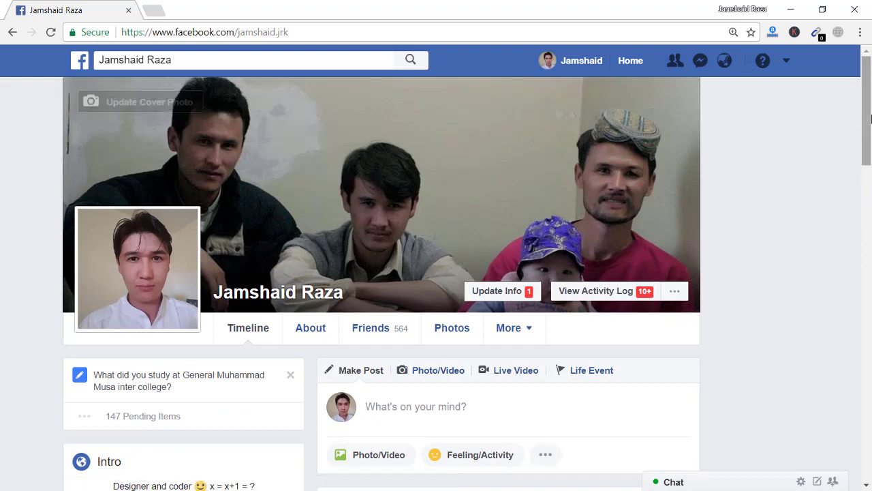
pyautogui.scroll(-4, 510, 160)
pyautogui.click(507, 159)
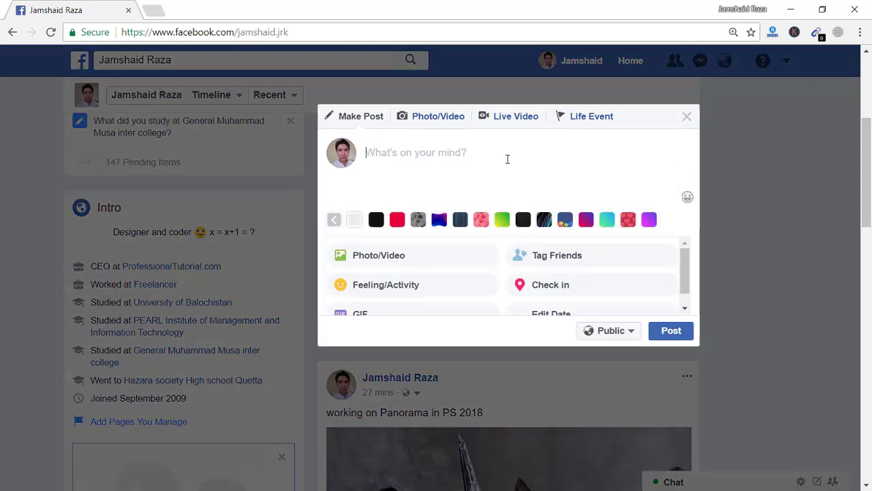
pyautogui.click(426, 118)
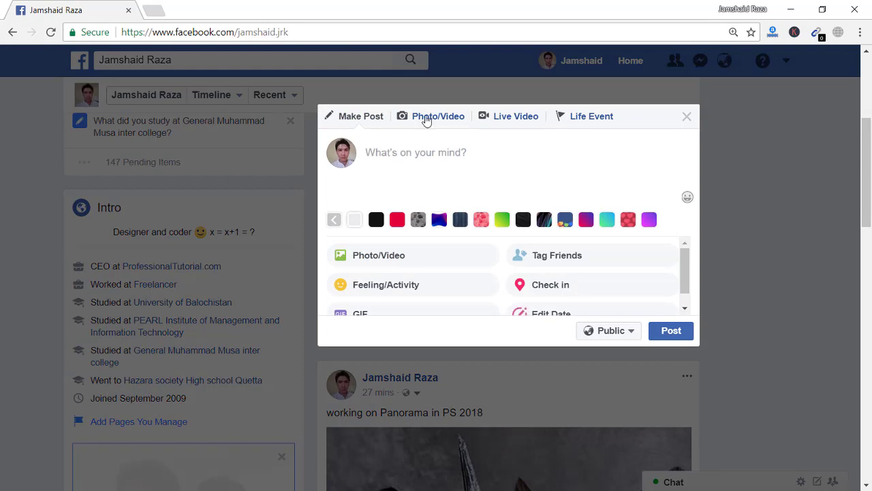
# Attach face panorama.jpg from the Desktop to the new post.
pyautogui.scroll(-2, 425, 122)
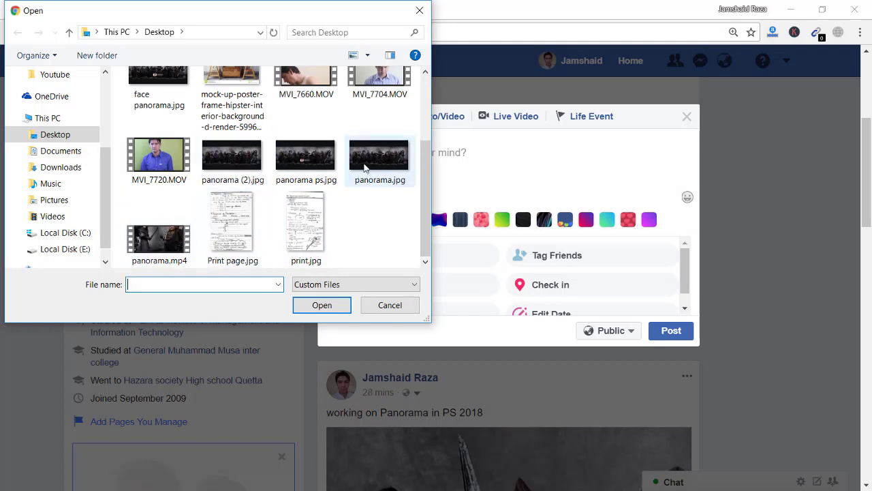
pyautogui.click(365, 170)
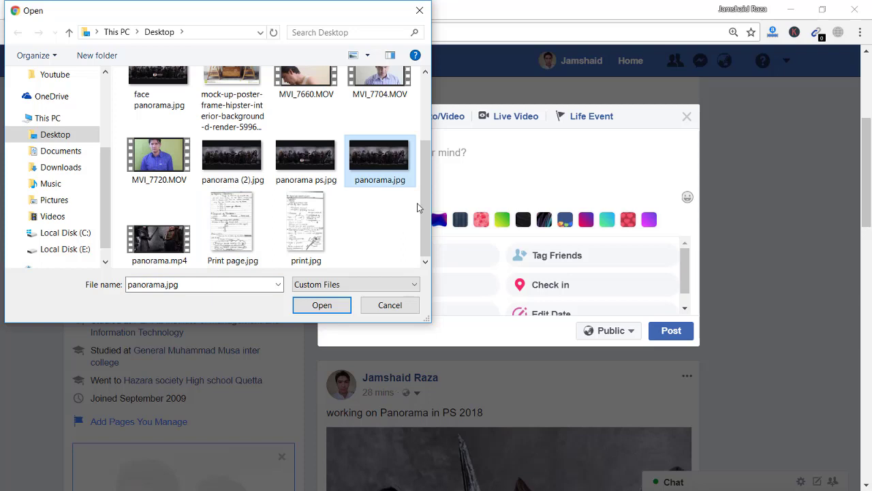
pyautogui.scroll(2, 423, 197)
pyautogui.click(158, 147)
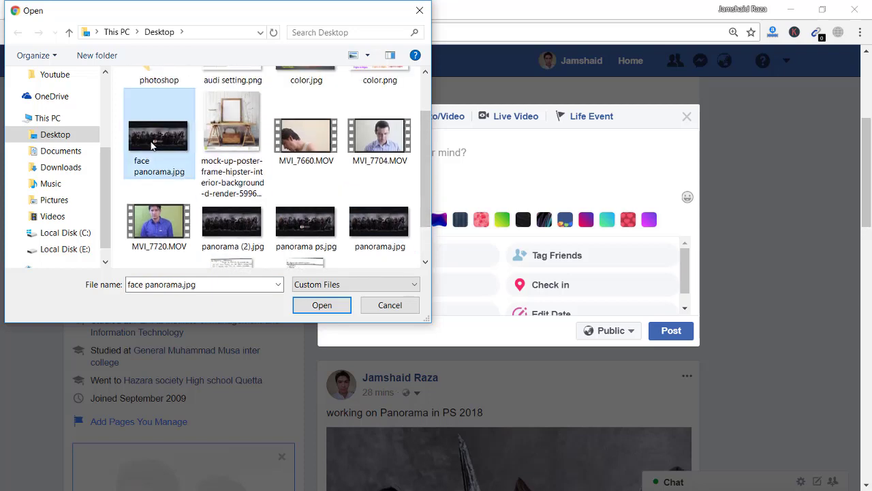
pyautogui.scroll(1, 431, 145)
pyautogui.scroll(-1, 431, 144)
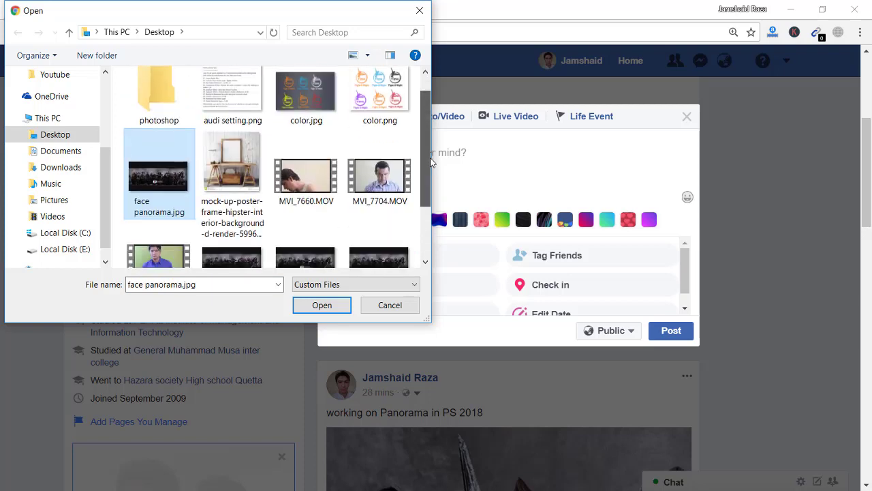
pyautogui.click(322, 304)
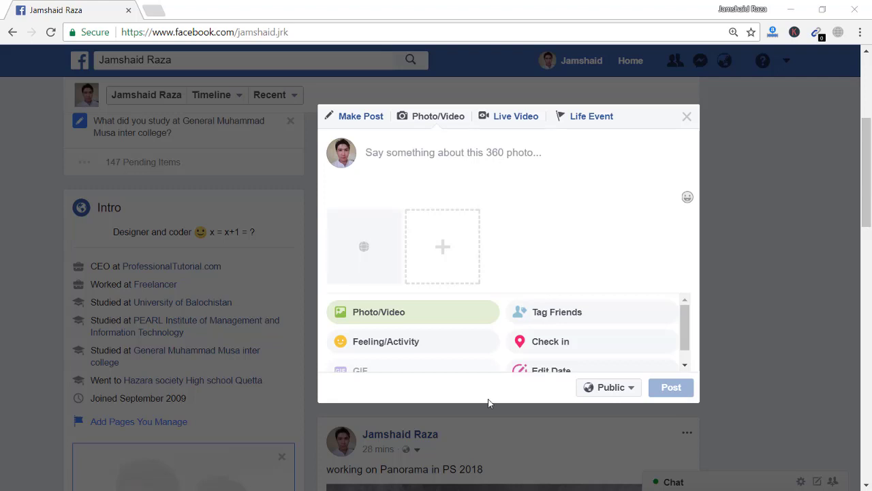
# Set the audience to Only me, caption the post '360 effect in PHOTOSHOP', and publish it.
pyautogui.moveTo(357, 251)
pyautogui.click(620, 388)
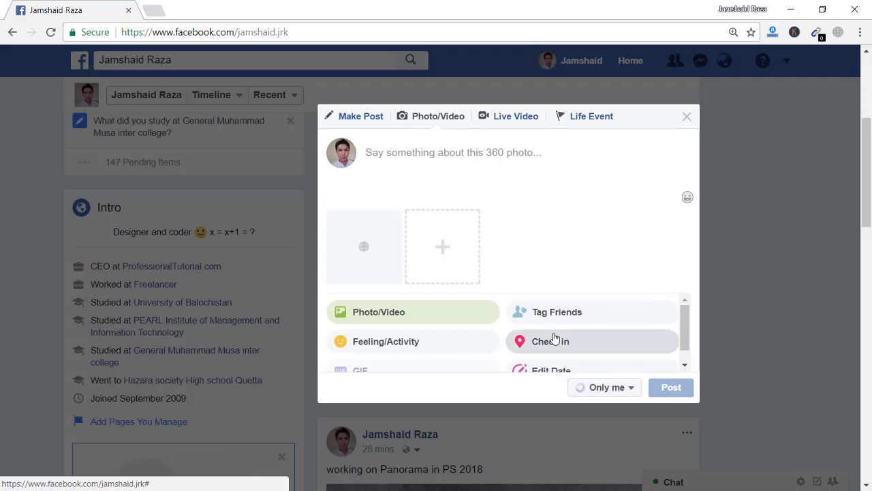
pyautogui.click(417, 157)
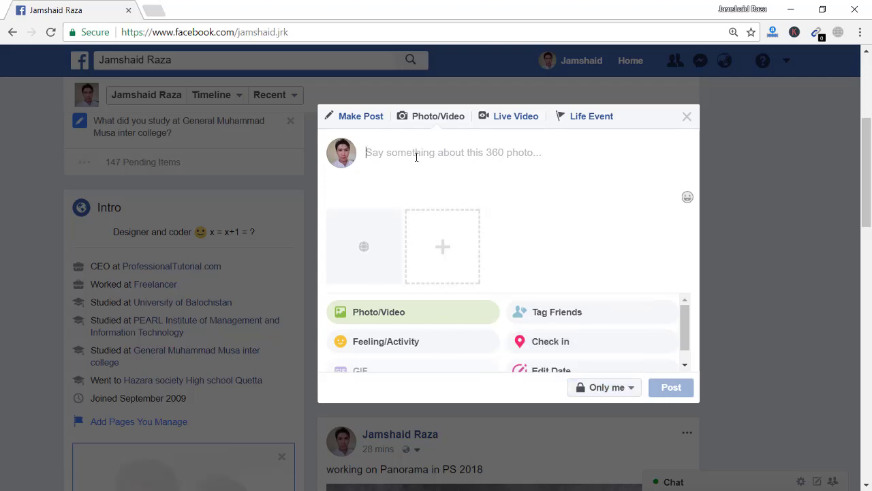
pyautogui.write('3')
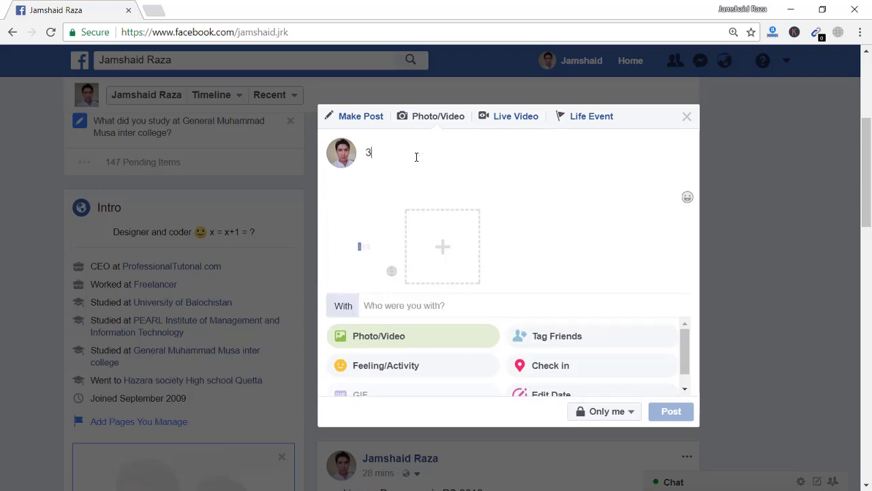
pyautogui.write('60 effect in P')
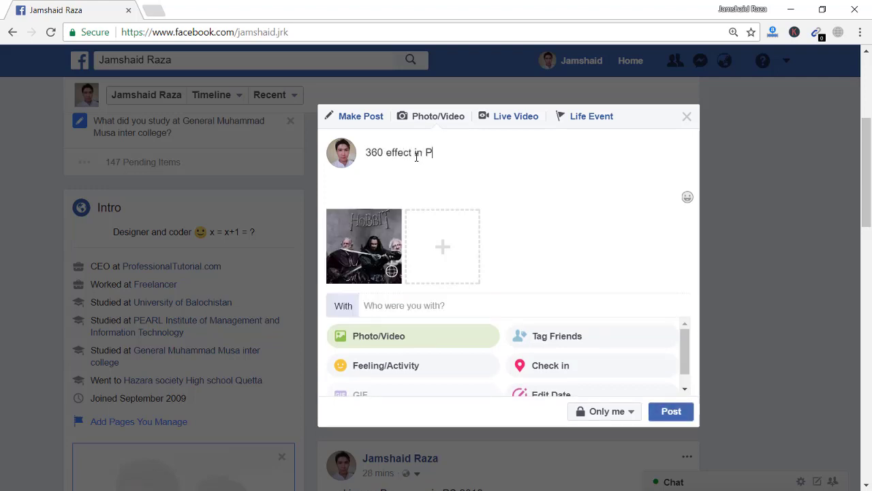
pyautogui.write('hotoshop')
pyautogui.press('BackSpace')
pyautogui.press('BackSpace')
pyautogui.press('BackSpace')
pyautogui.press('BackSpace')
pyautogui.press('BackSpace')
pyautogui.press('BackSpace')
pyautogui.press('BackSpace')
pyautogui.press('BackSpace')
pyautogui.write('HOTOSHOP')
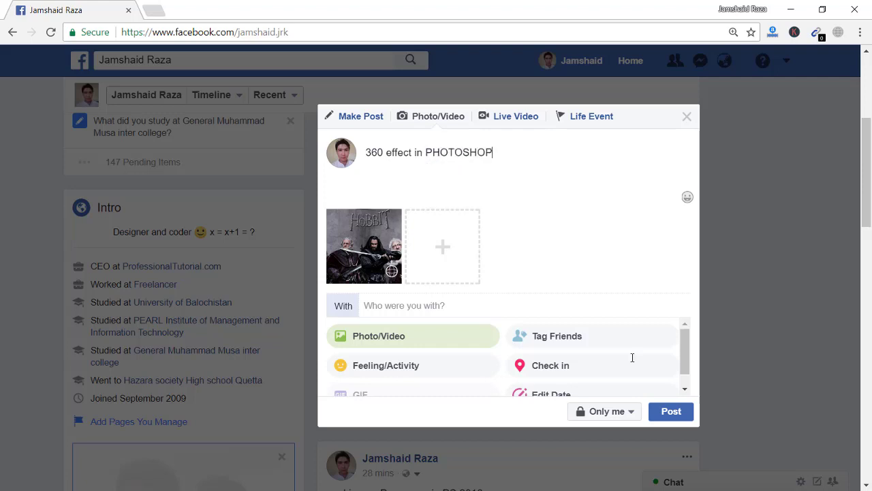
pyautogui.click(670, 411)
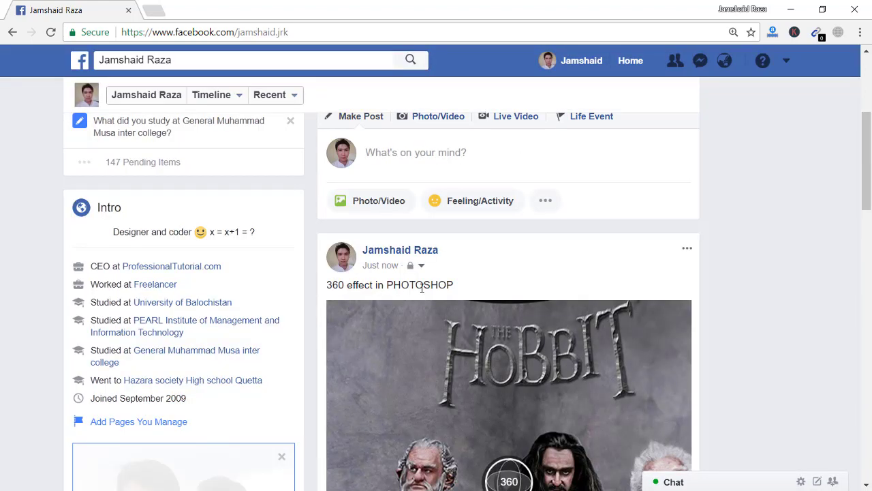
# Find the new 360 Hobbit post and pan the panorama to bring the round face badge into view.
pyautogui.scroll(-4, 869, 183)
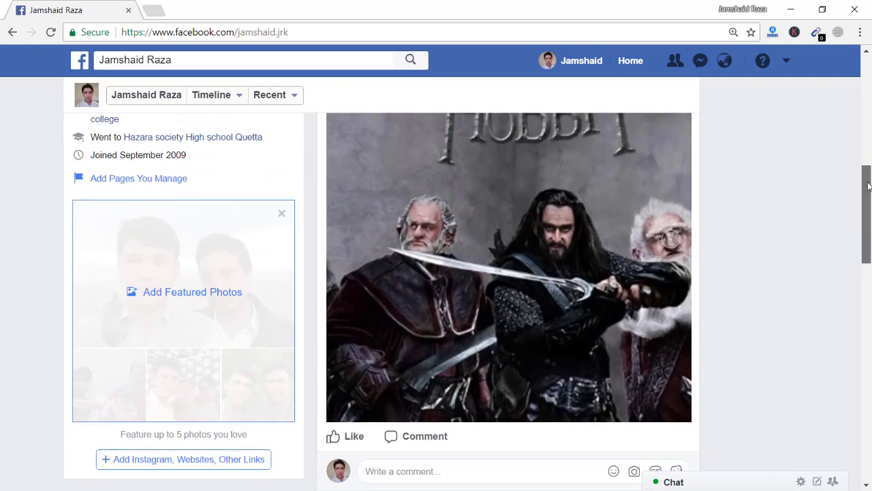
pyautogui.scroll(1, 869, 184)
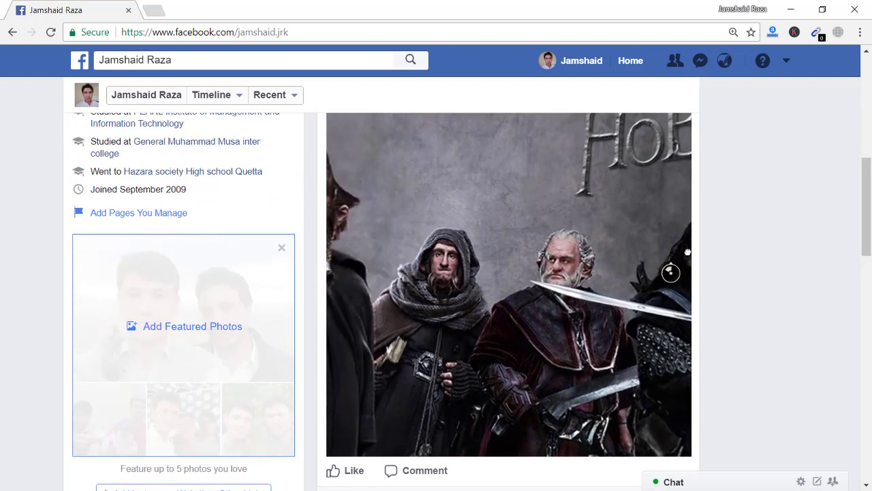
pyautogui.moveTo(688, 252); pyautogui.dragTo(716, 207)
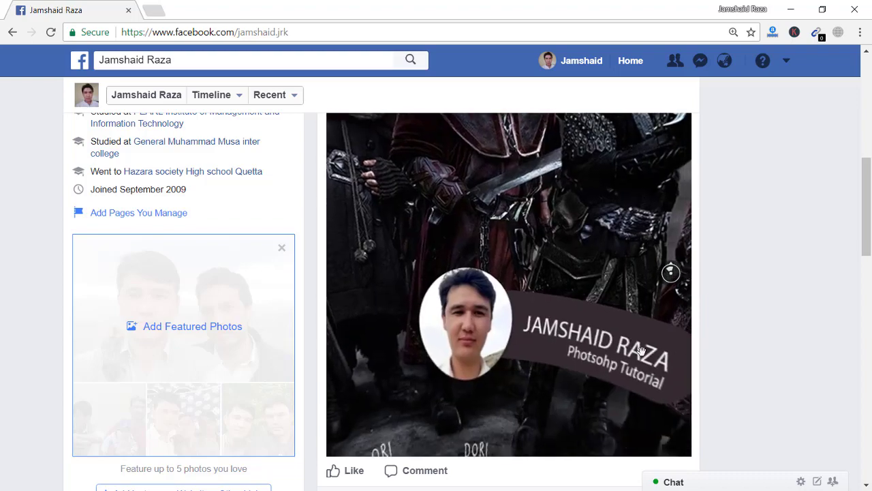
pyautogui.moveTo(640, 350); pyautogui.dragTo(579, 335)
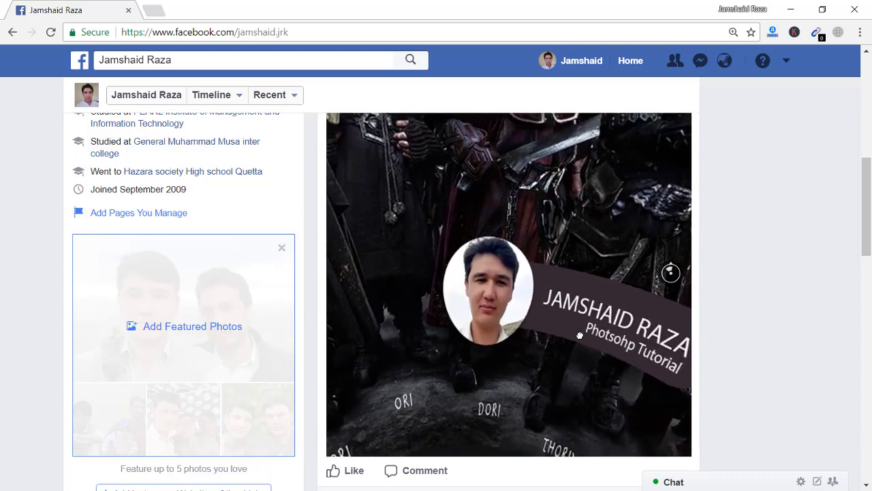